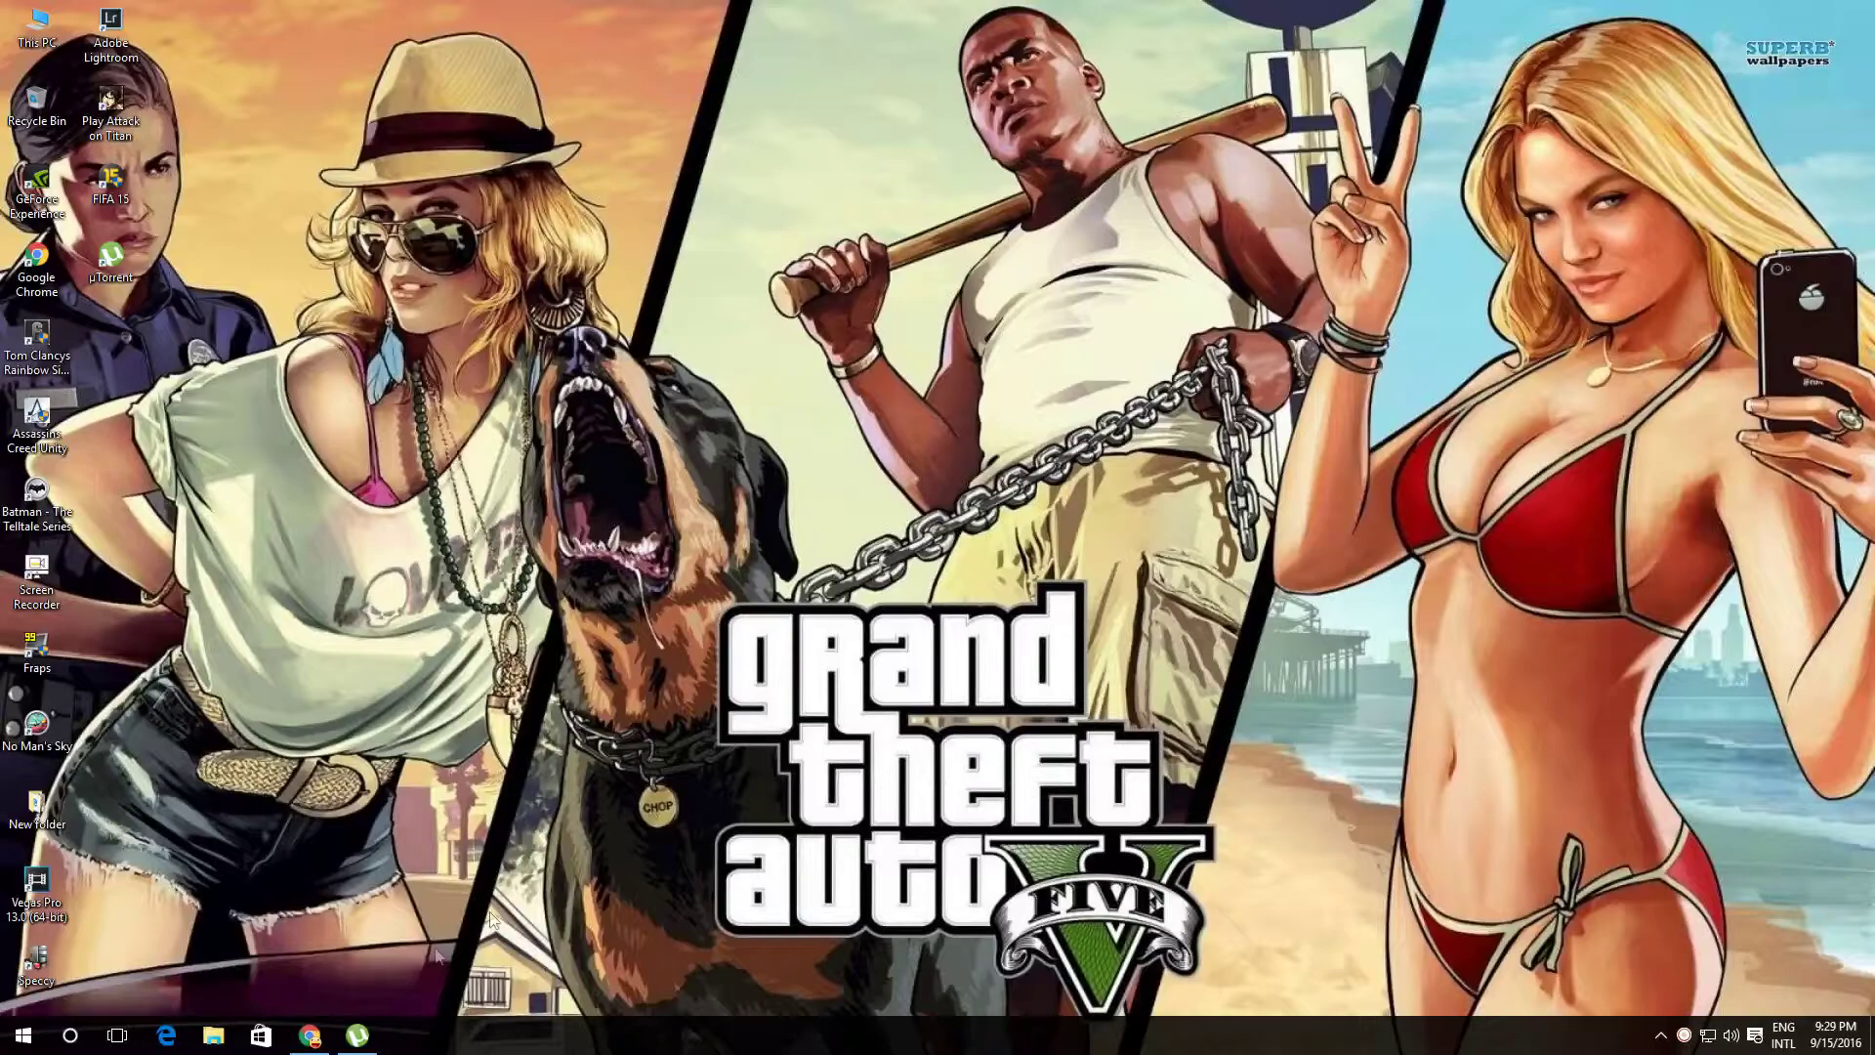
Bring Chrome forward, show the µTorrent client briefly, then minimize it back to the browser.
left_click(311, 1036)
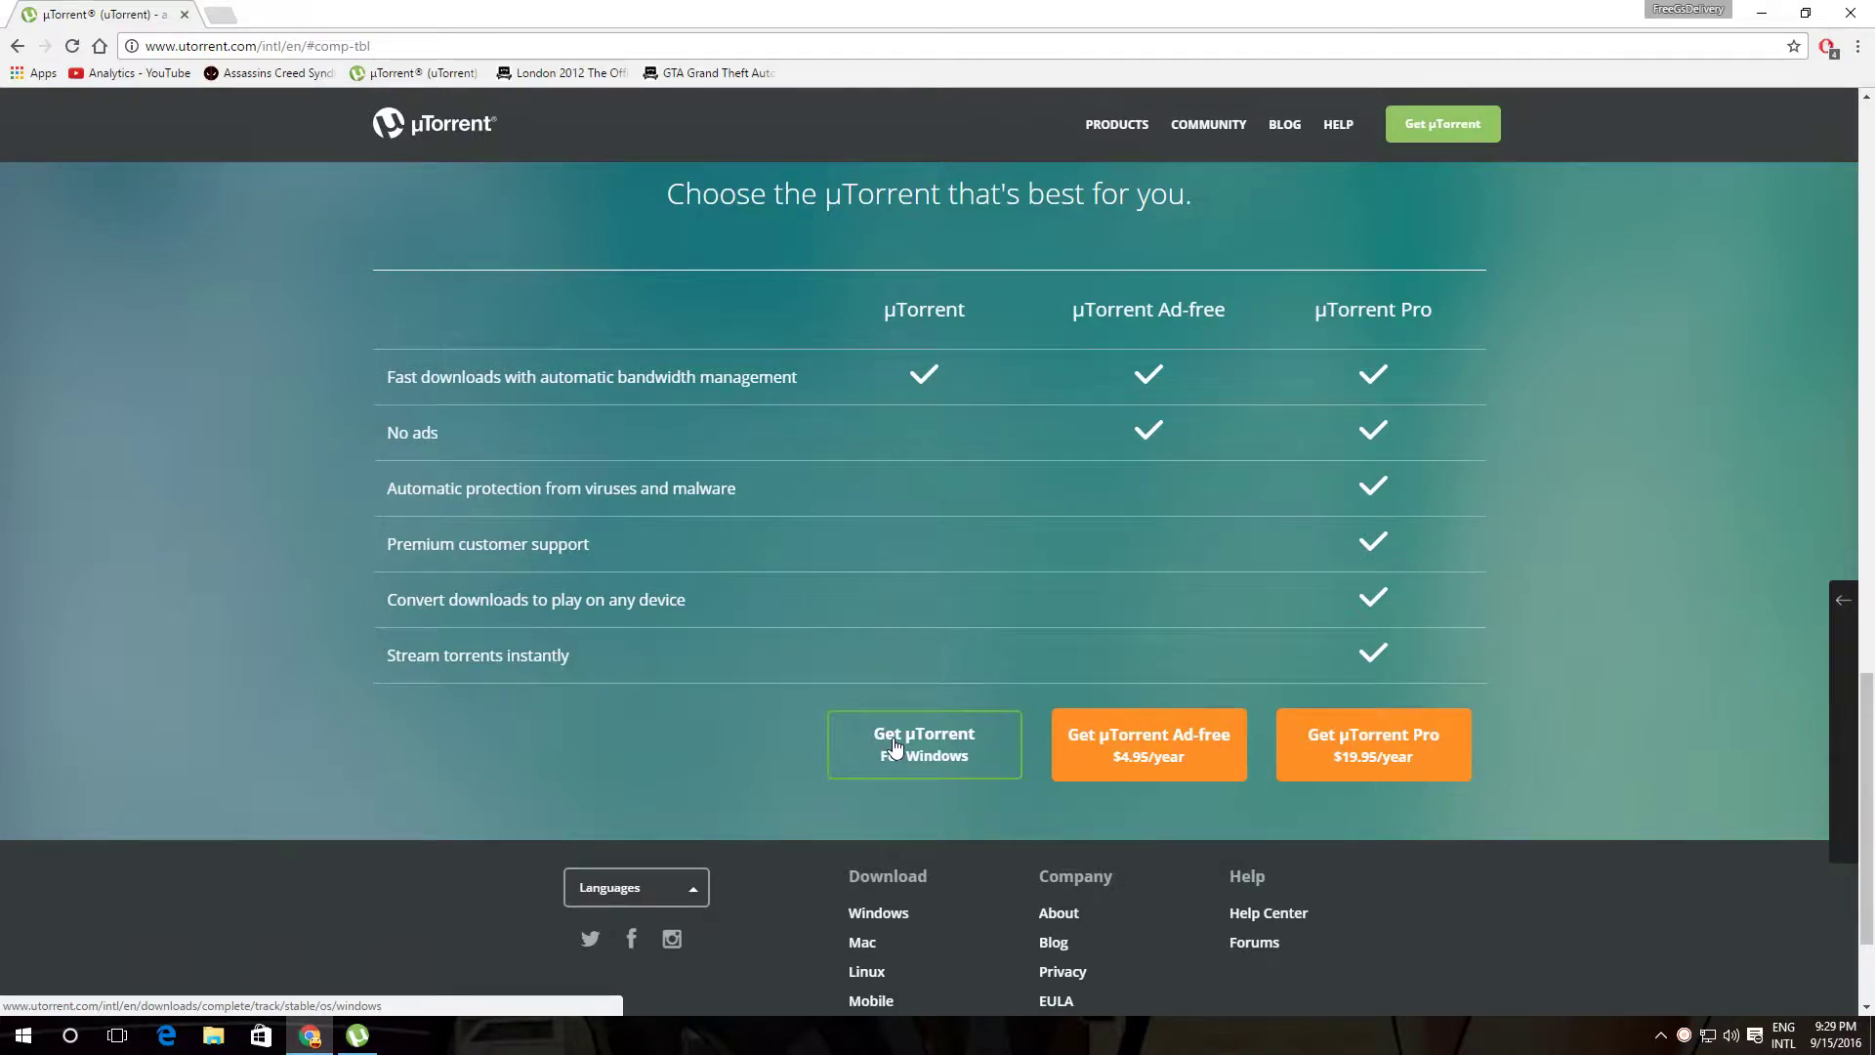
left_click(359, 1038)
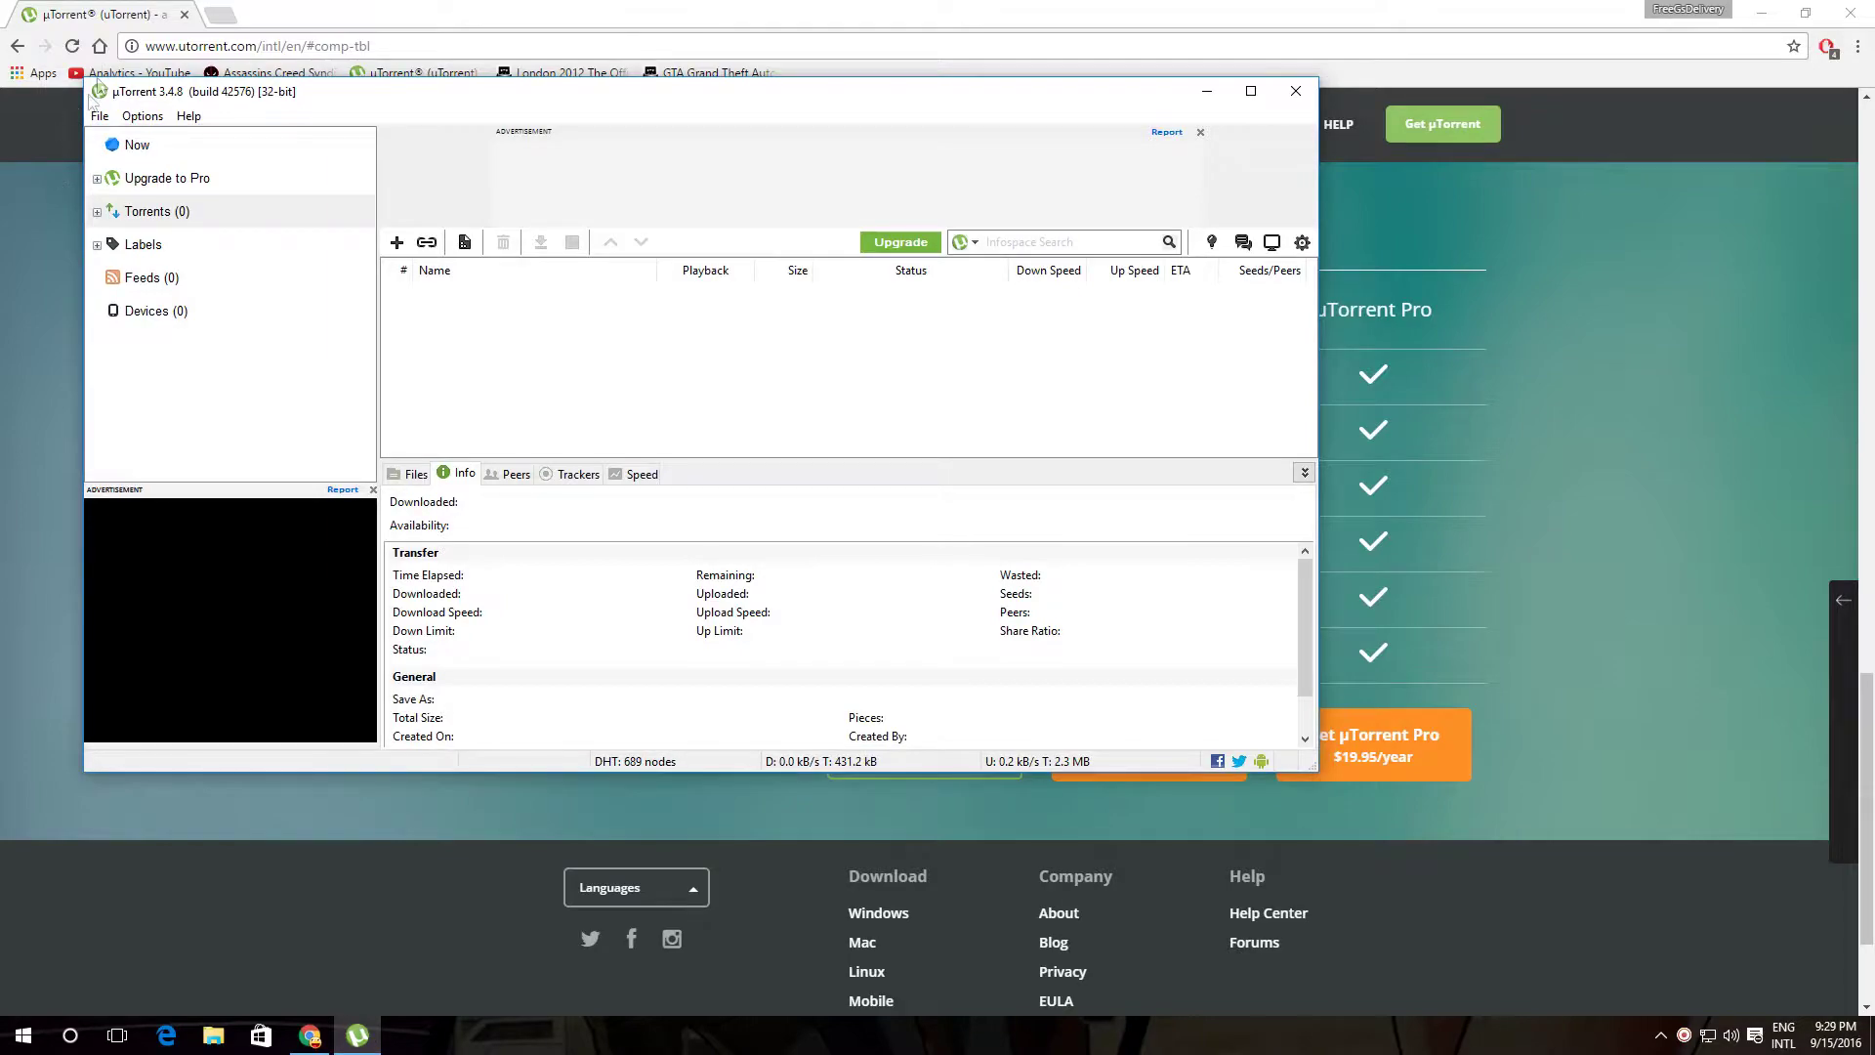
left_click(105, 56)
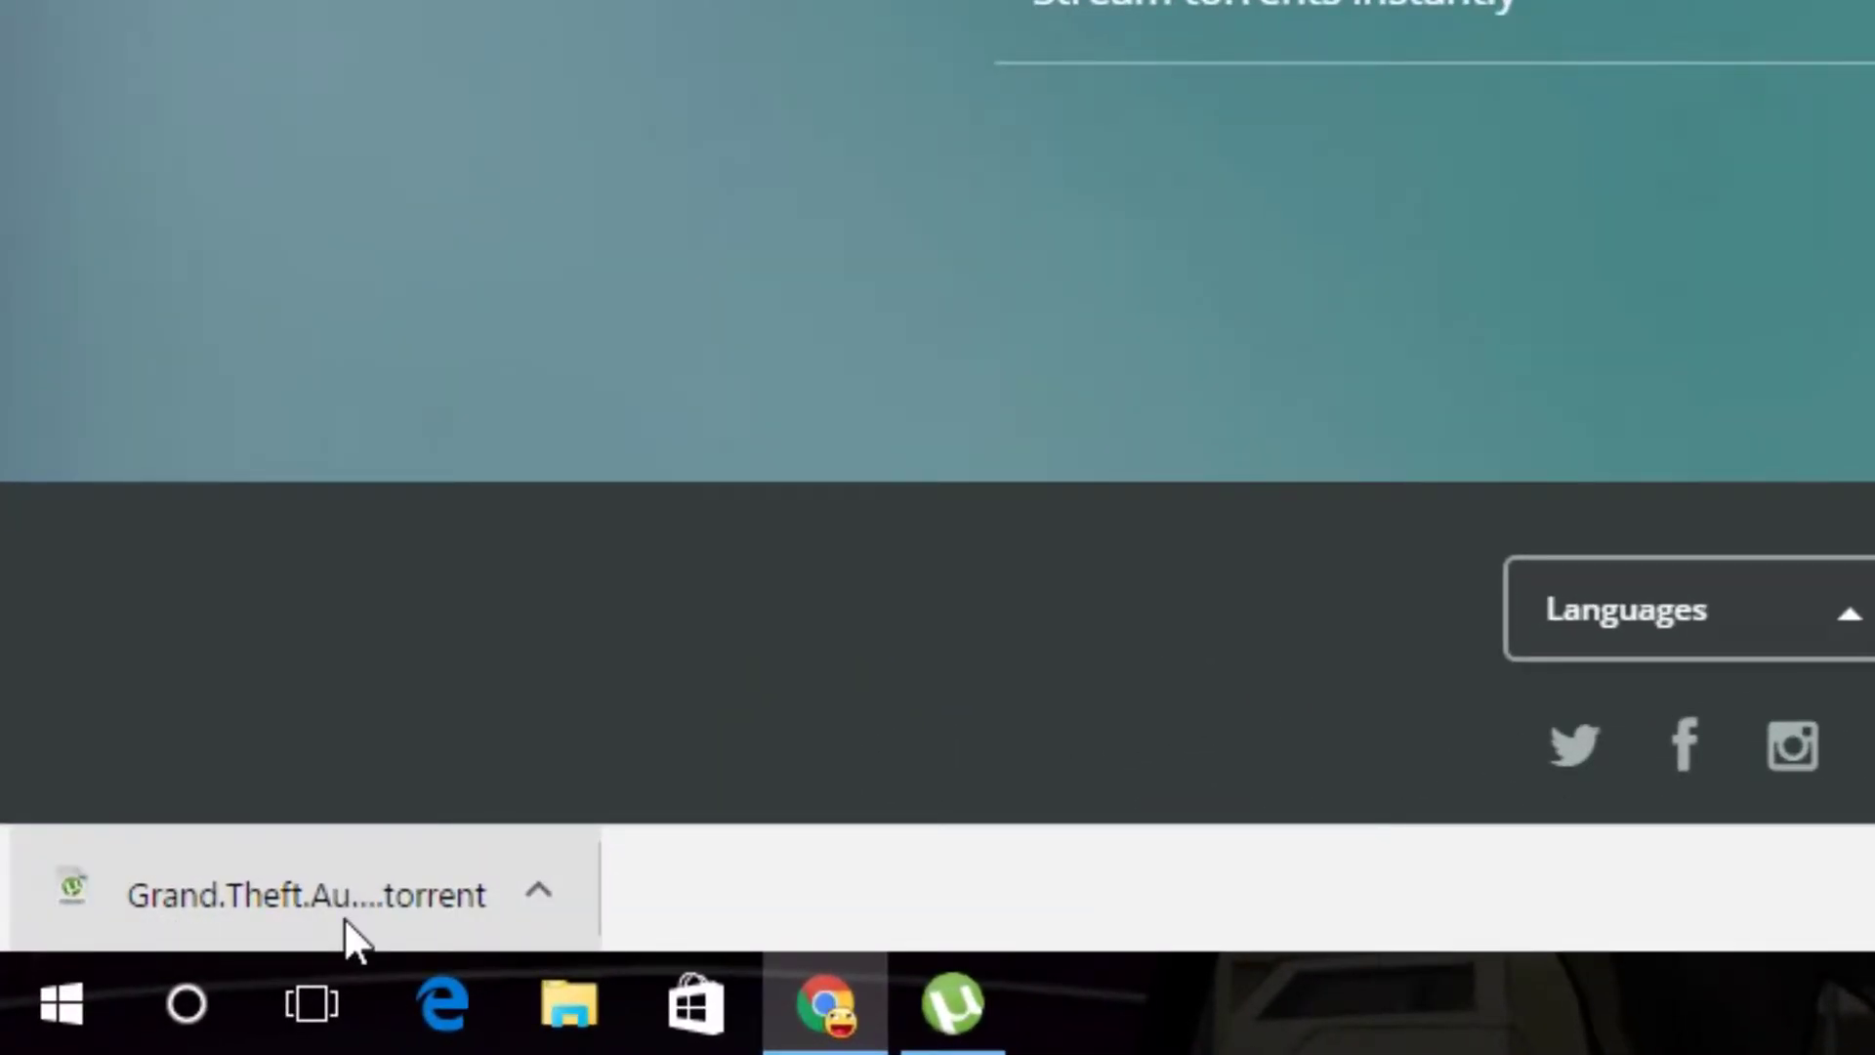
Add the Grand.Theft.Auto.V-RELOADED torrent with the default save folder and stop it.
left_click(305, 896)
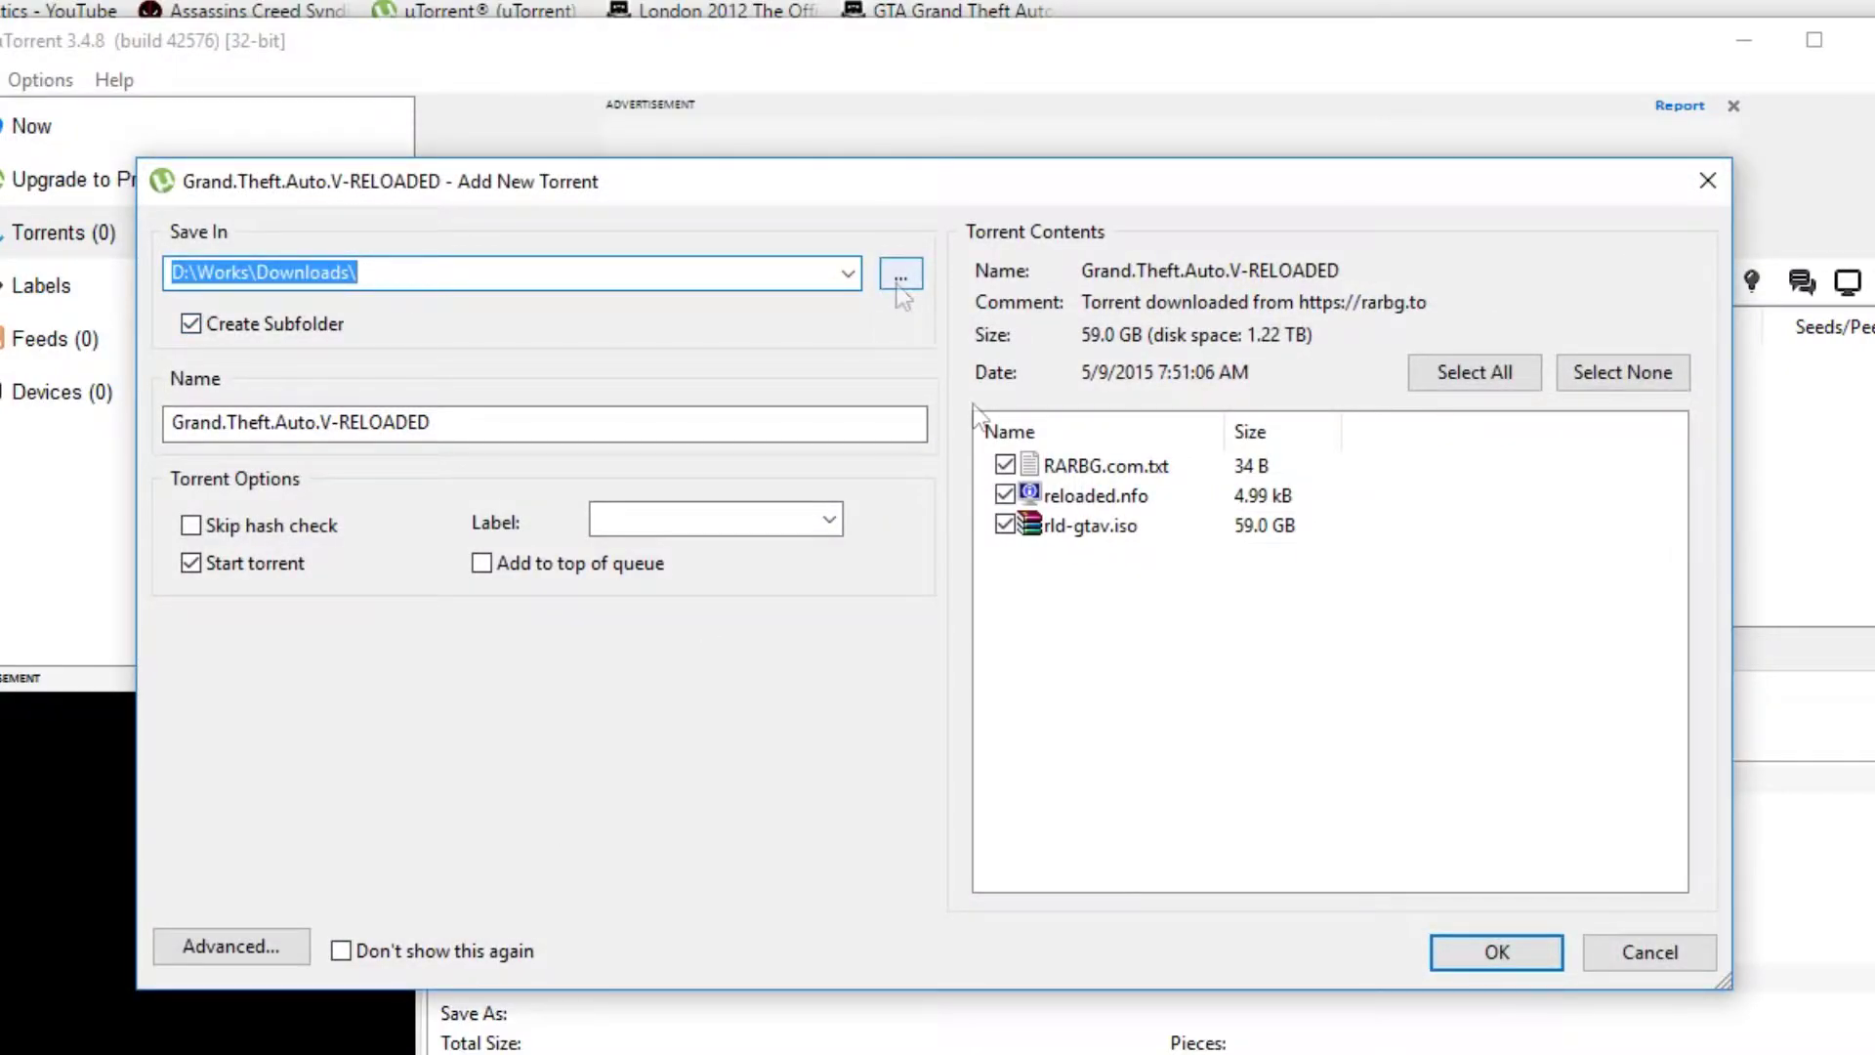
left_click(1522, 959)
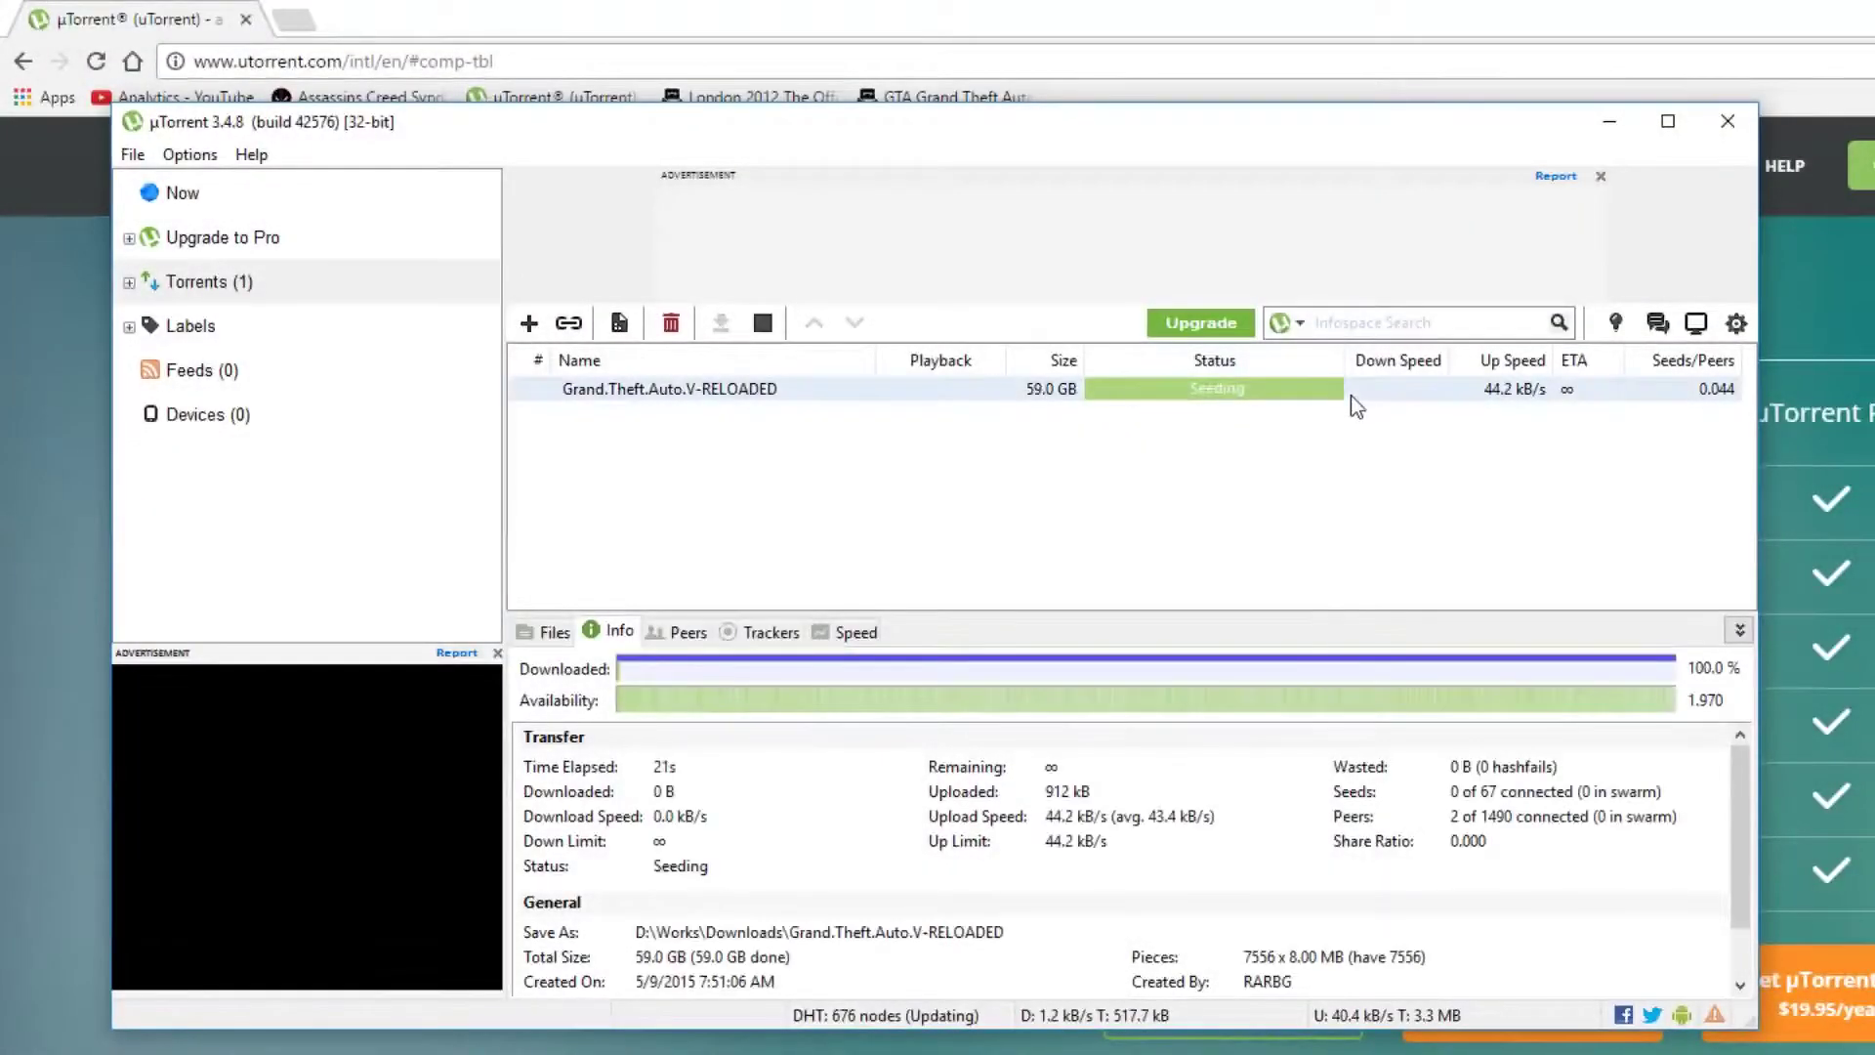
right_click(1350, 394)
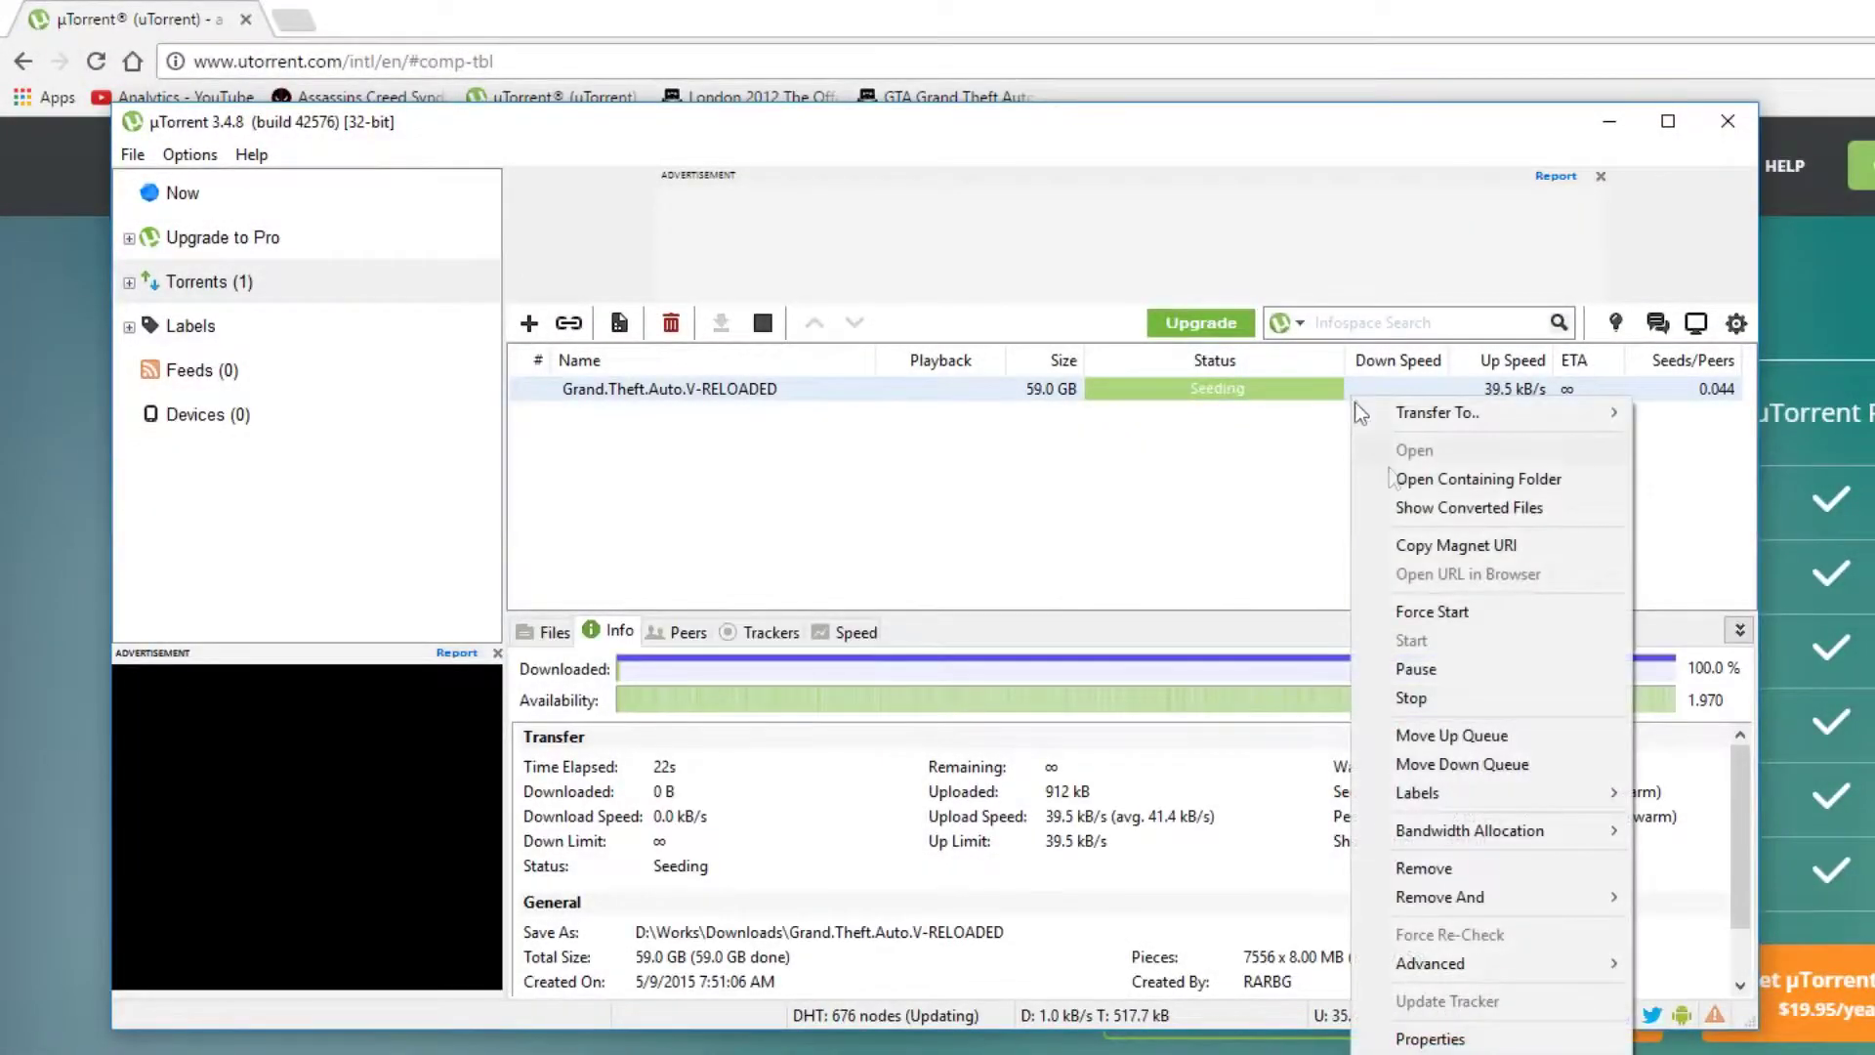
left_click(1481, 696)
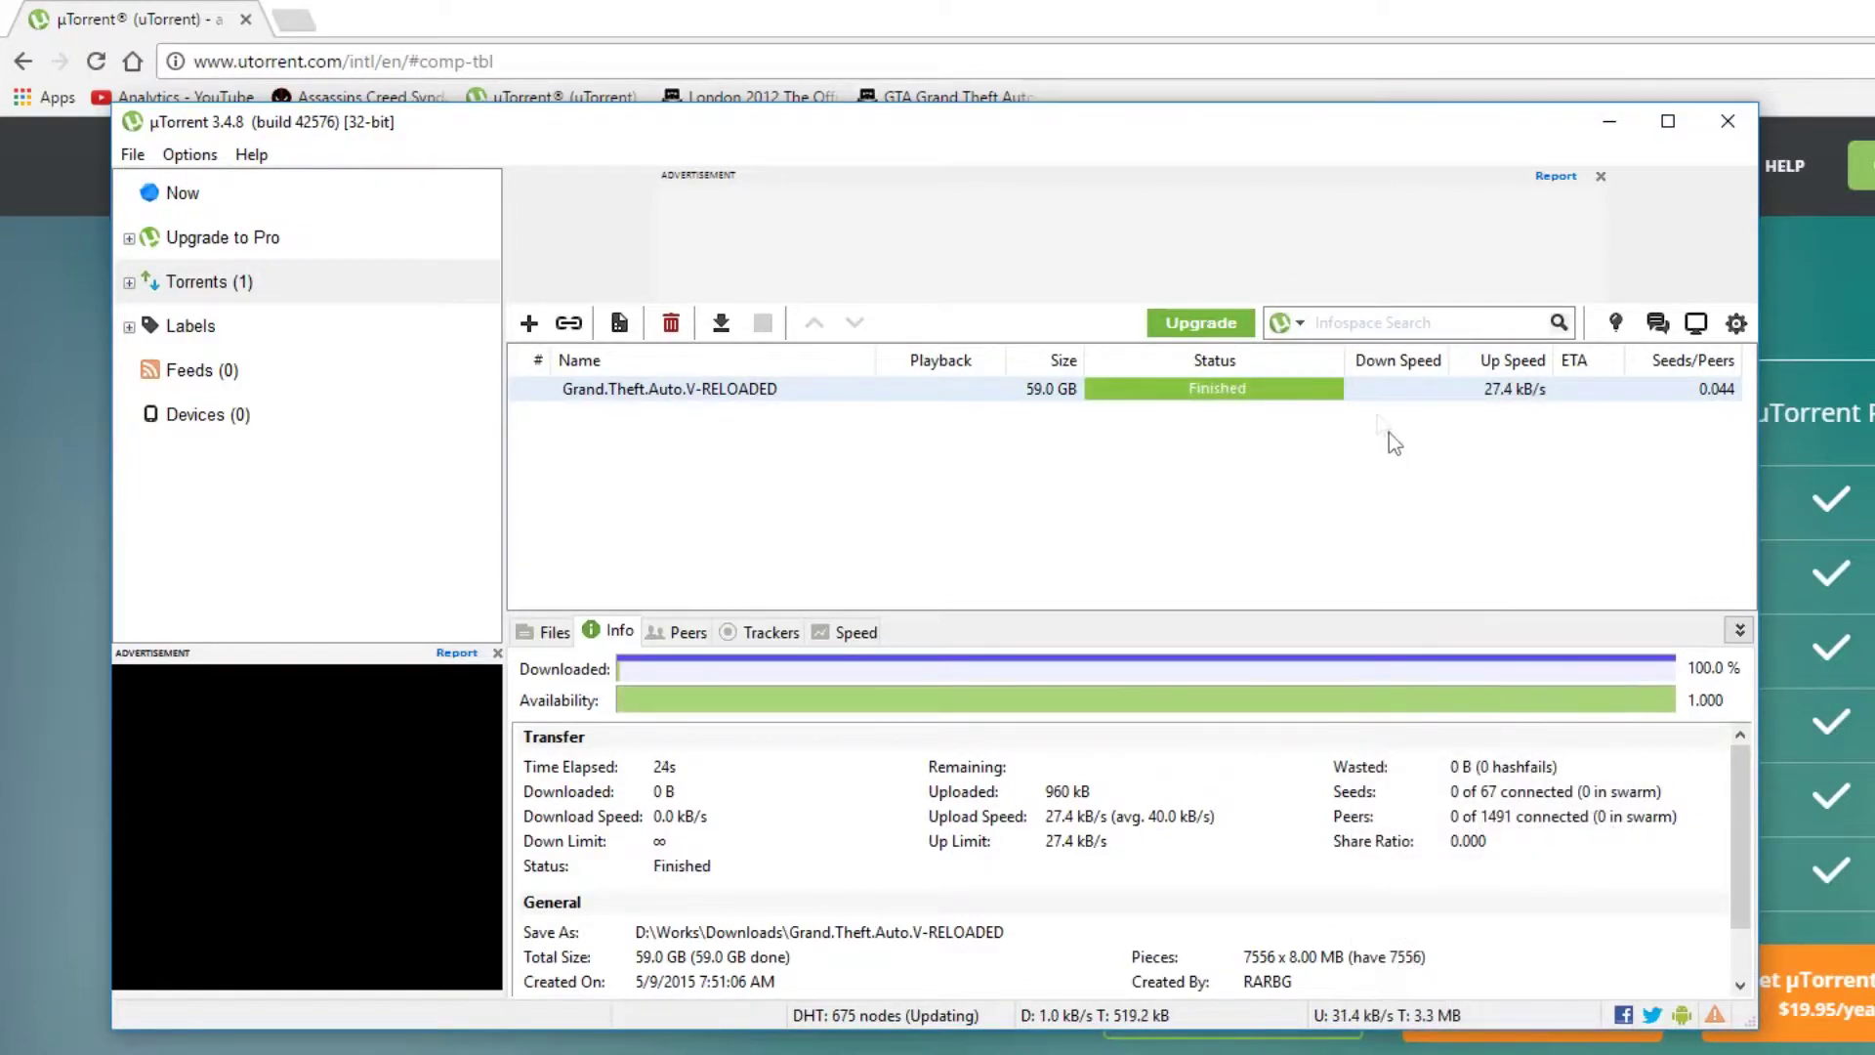
right_click(1367, 397)
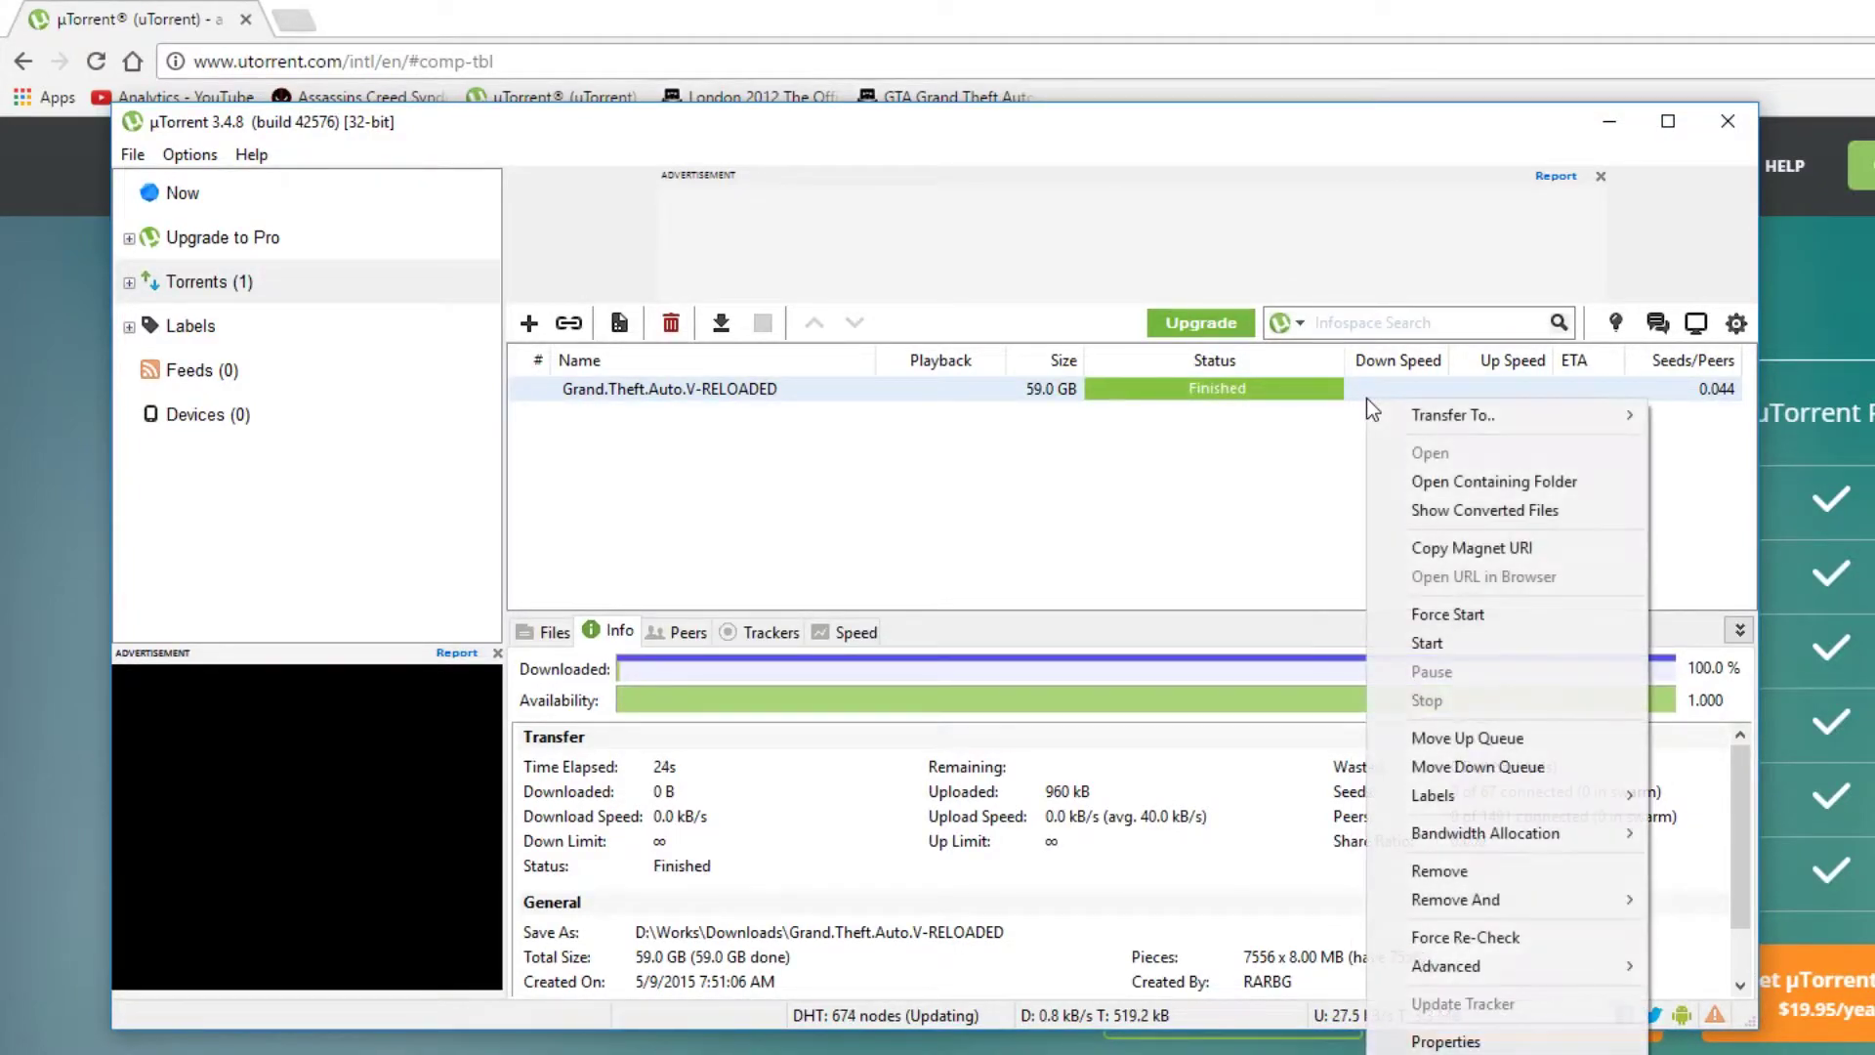
From the download's folder, extract rld-gtav with WinRAR and open the new rld-gtav folder.
left_click(1590, 480)
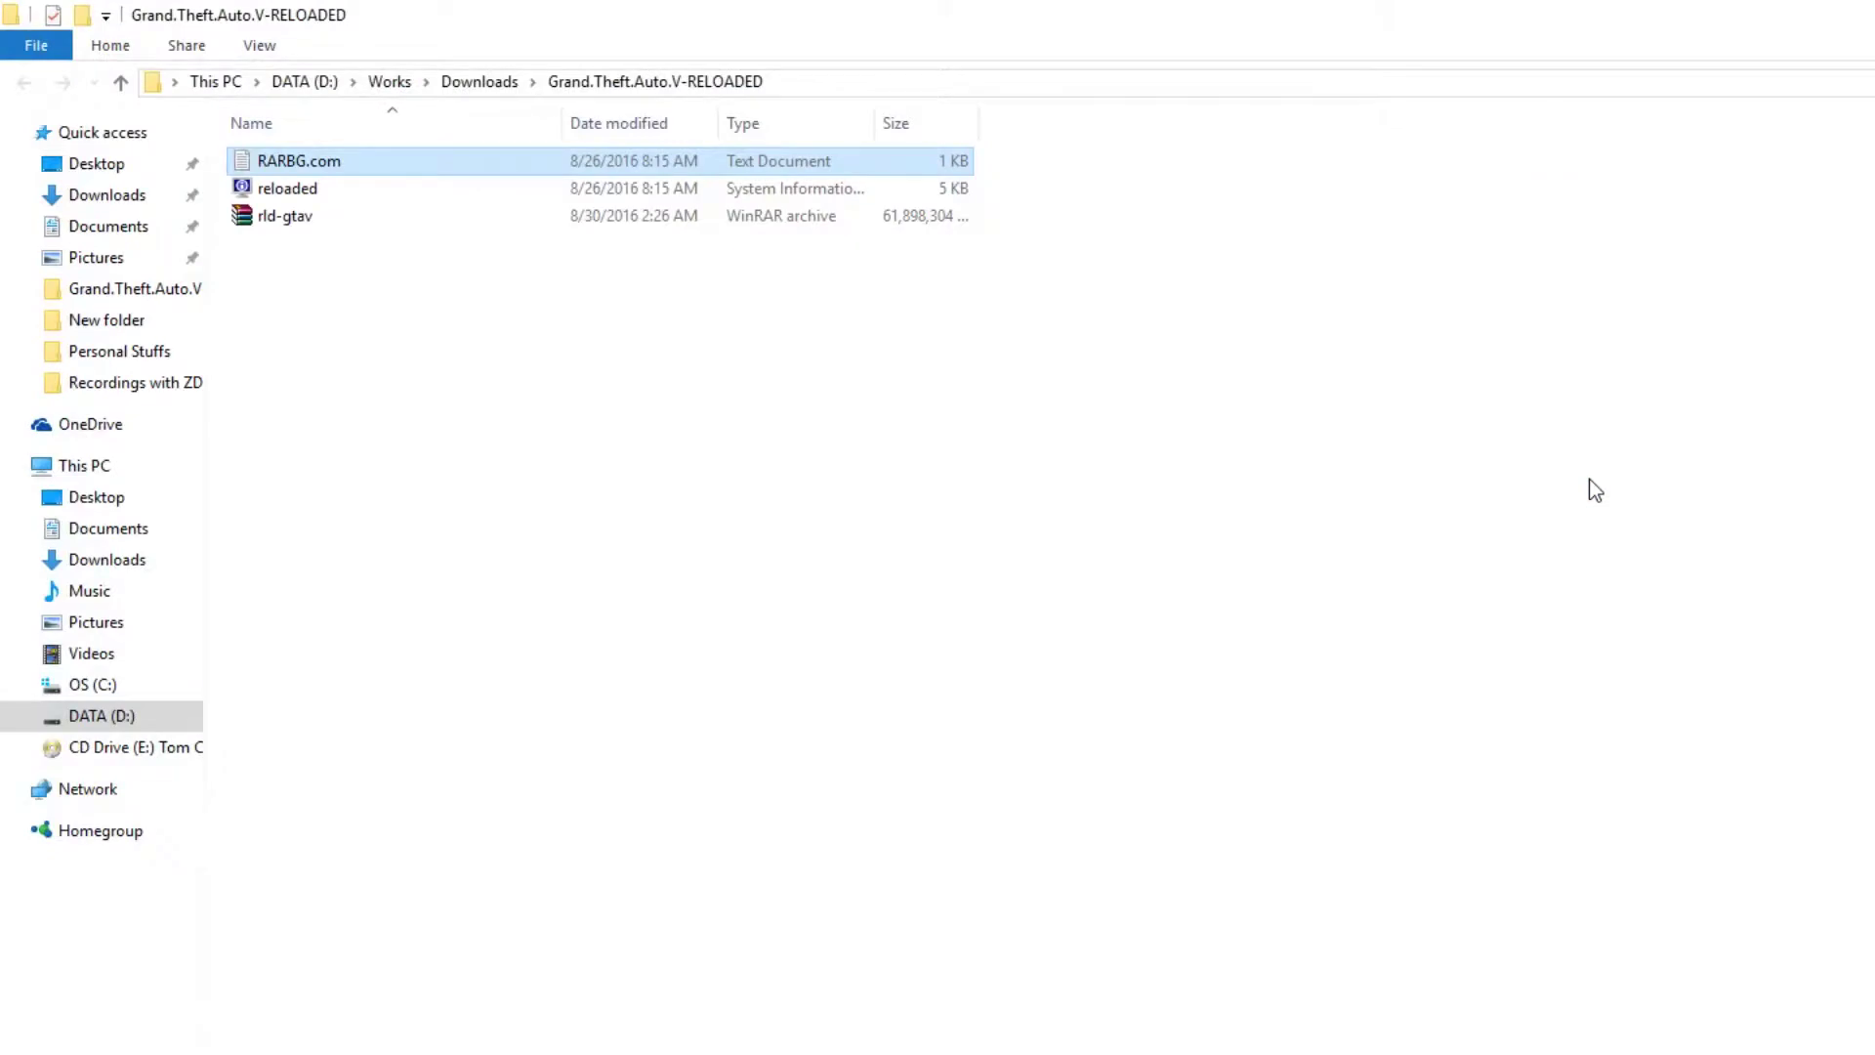
left_click(964, 218)
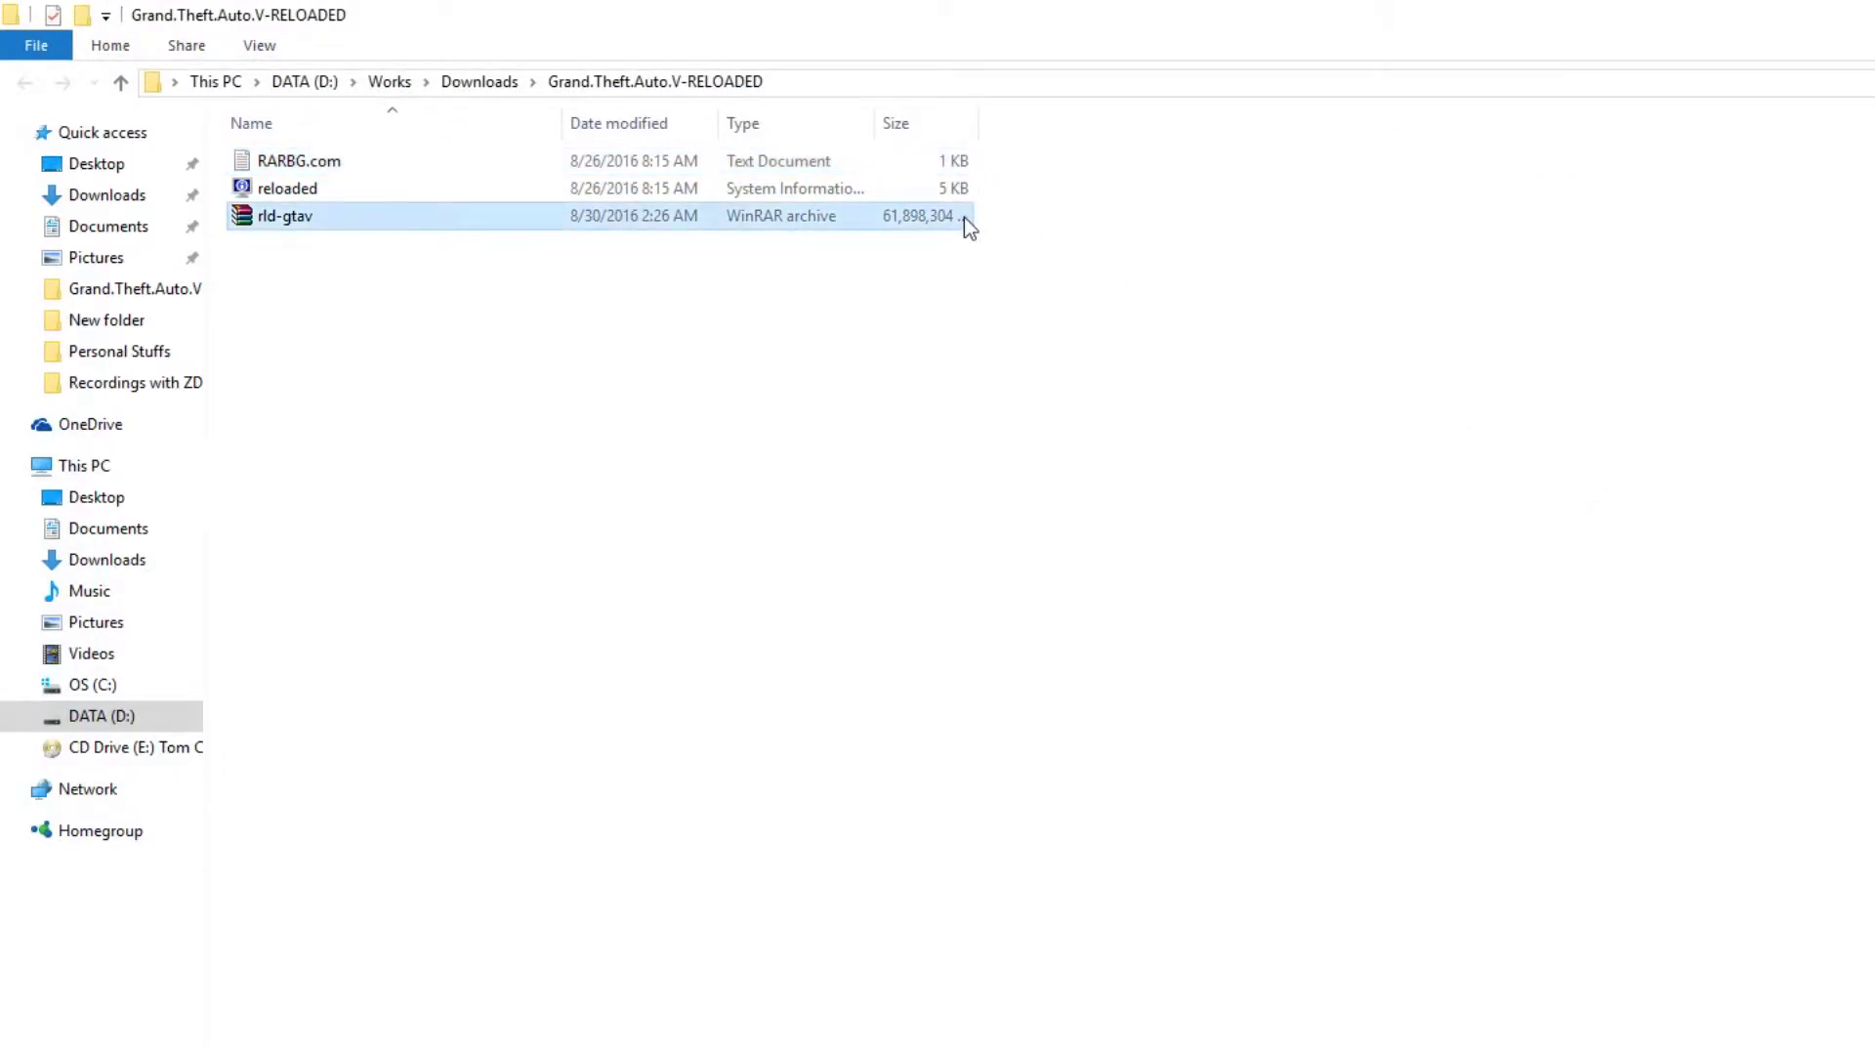
right_click(964, 218)
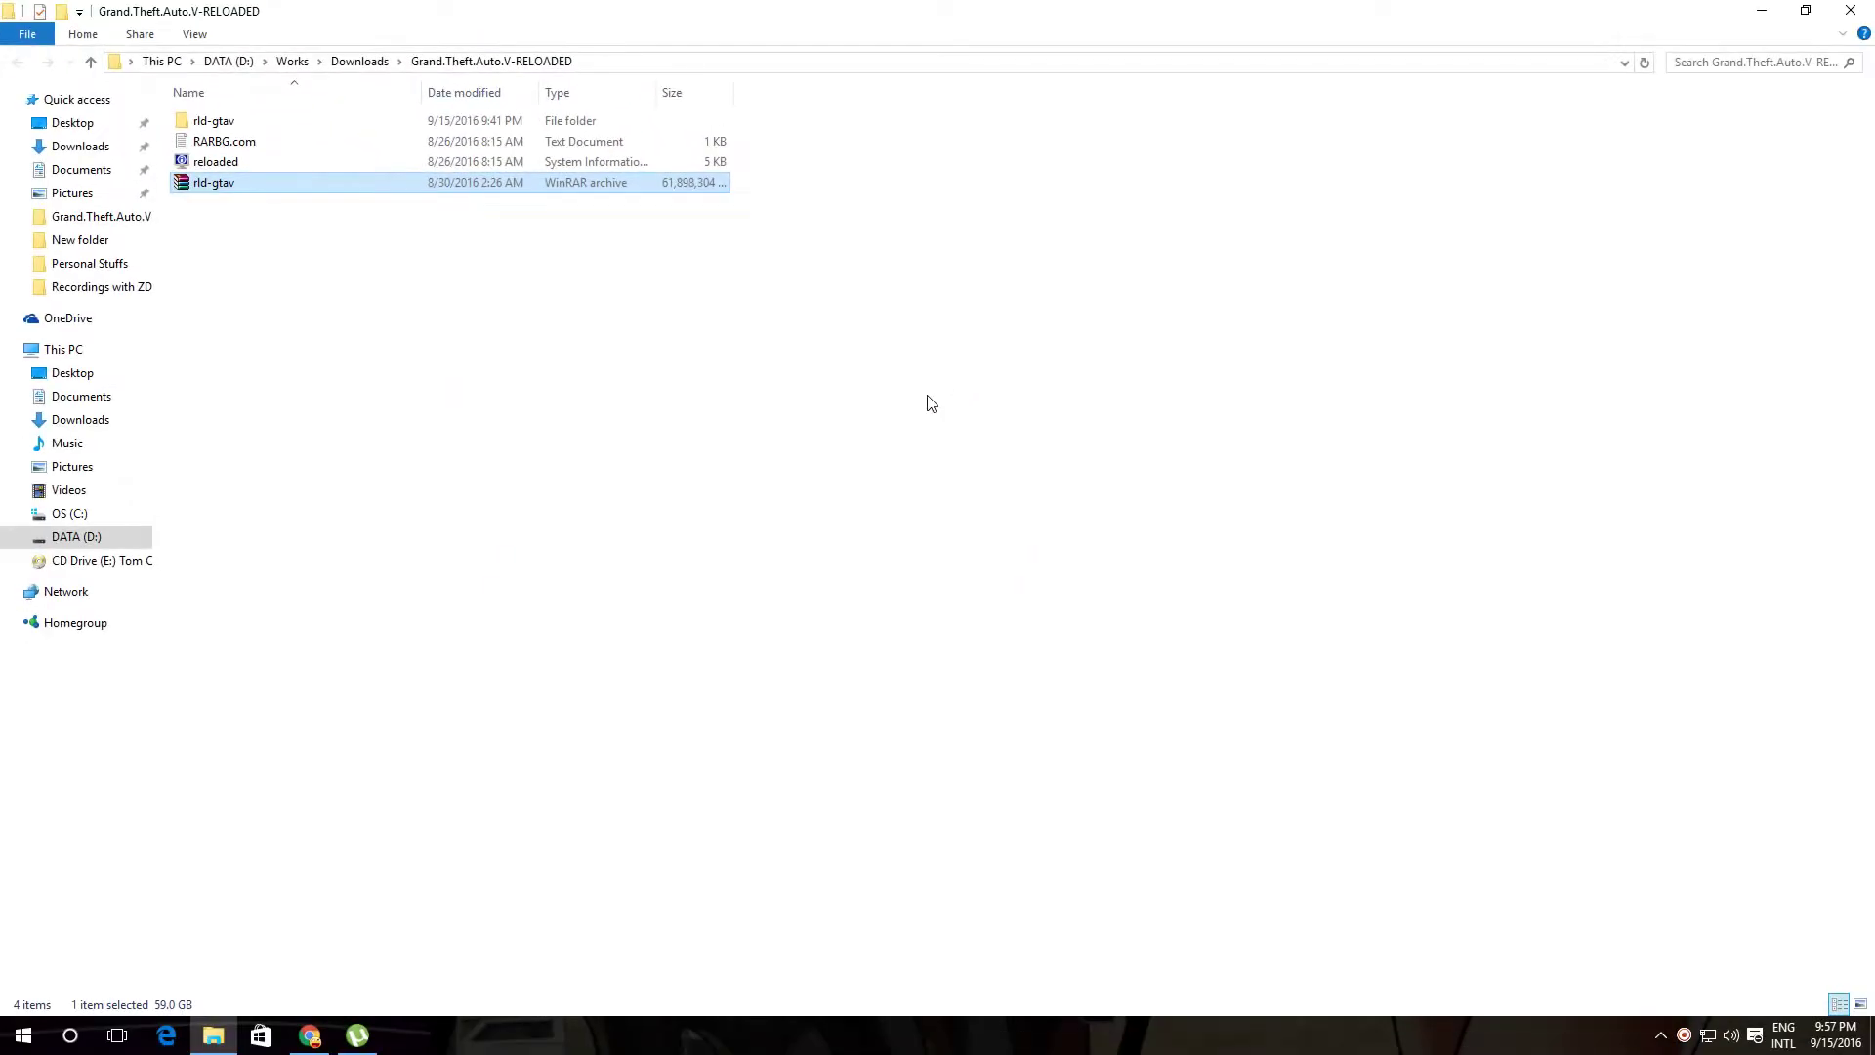
double_click(708, 121)
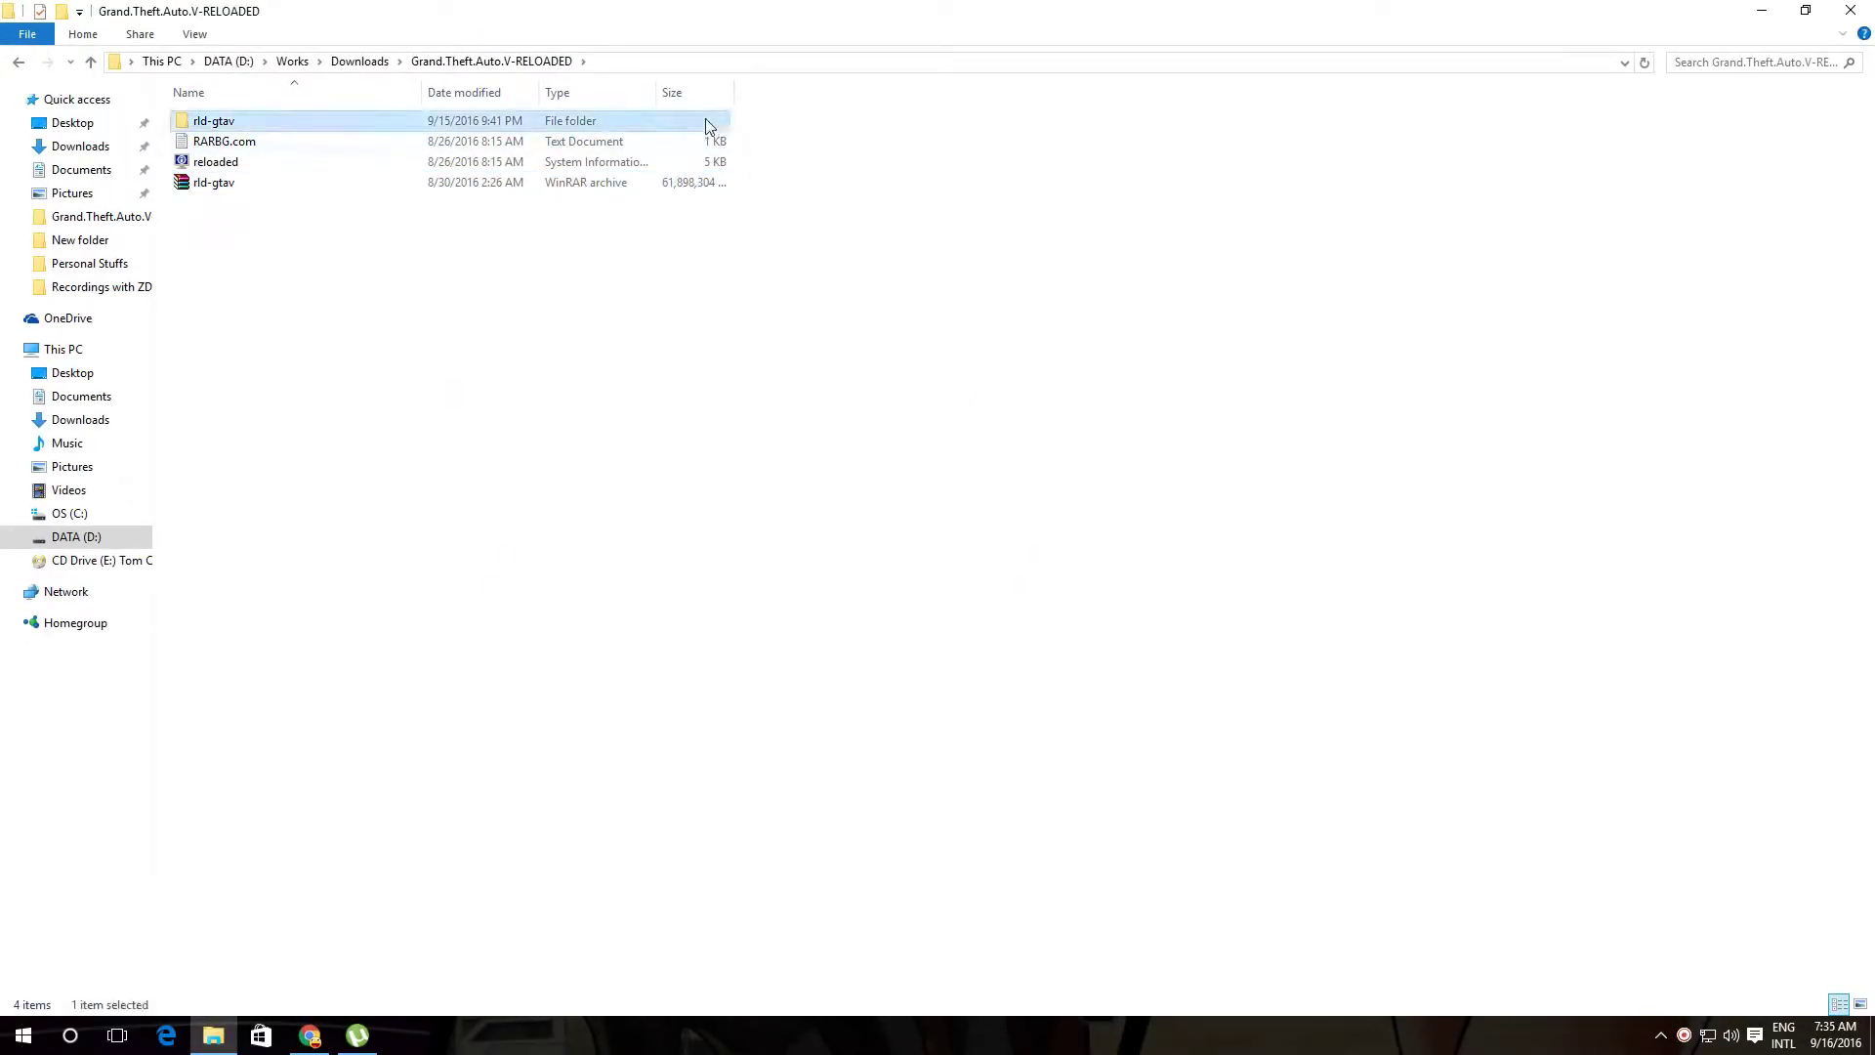
Launch the GTA V setup, allow it to run, and mute its music.
double_click(708, 162)
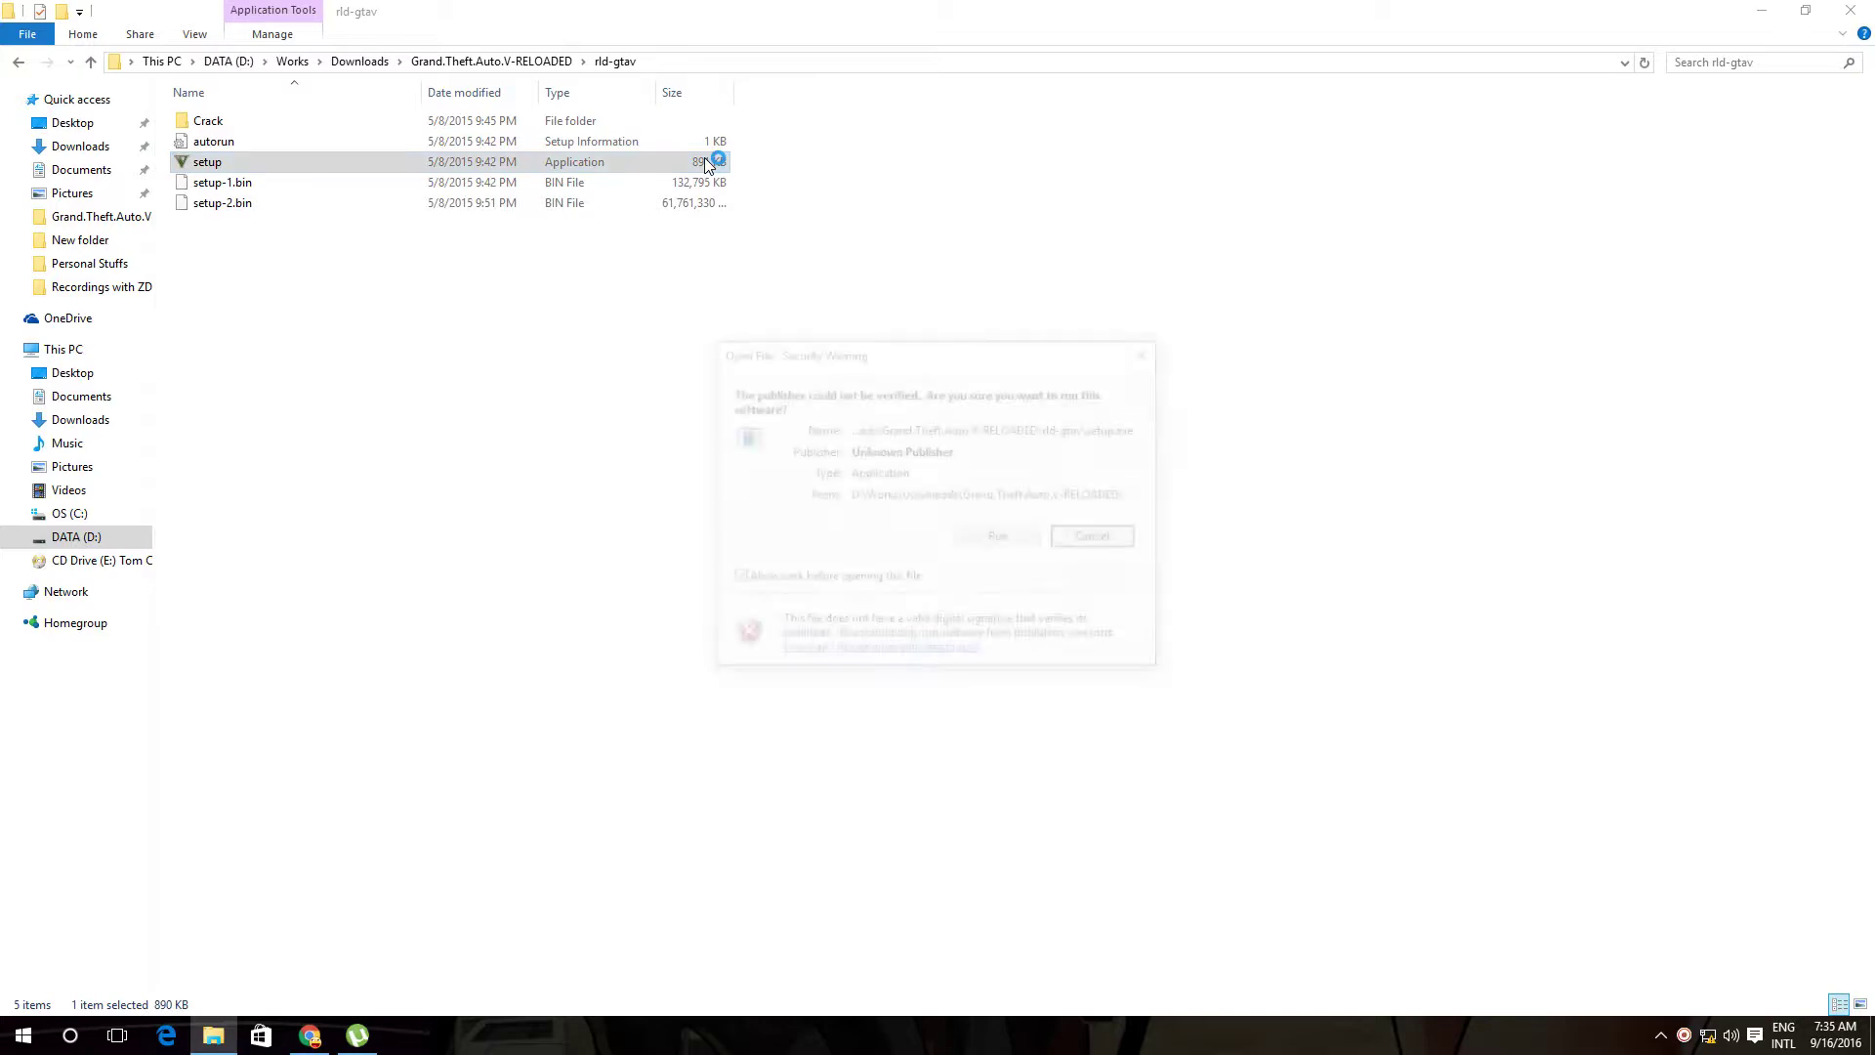
left_click(1001, 539)
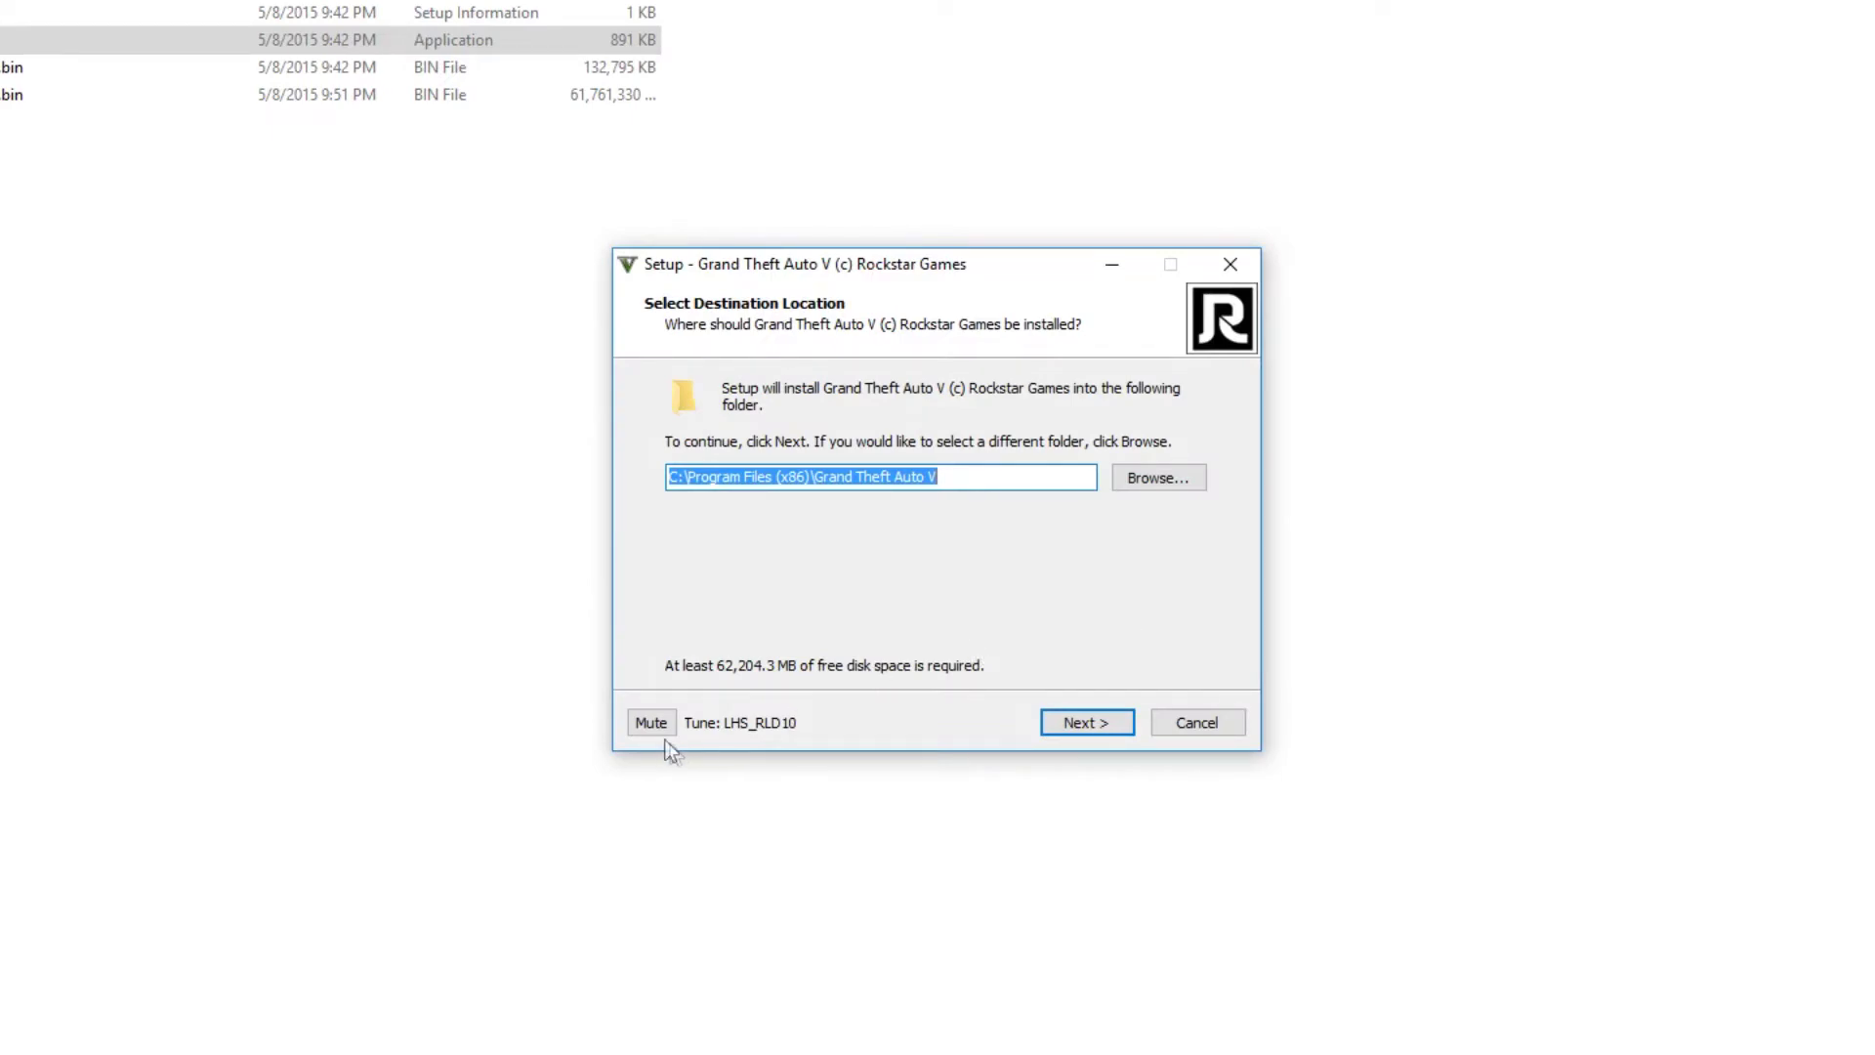
left_click(651, 725)
Set the install location to D:\Personal Stuffs\Games.
left_click(1177, 486)
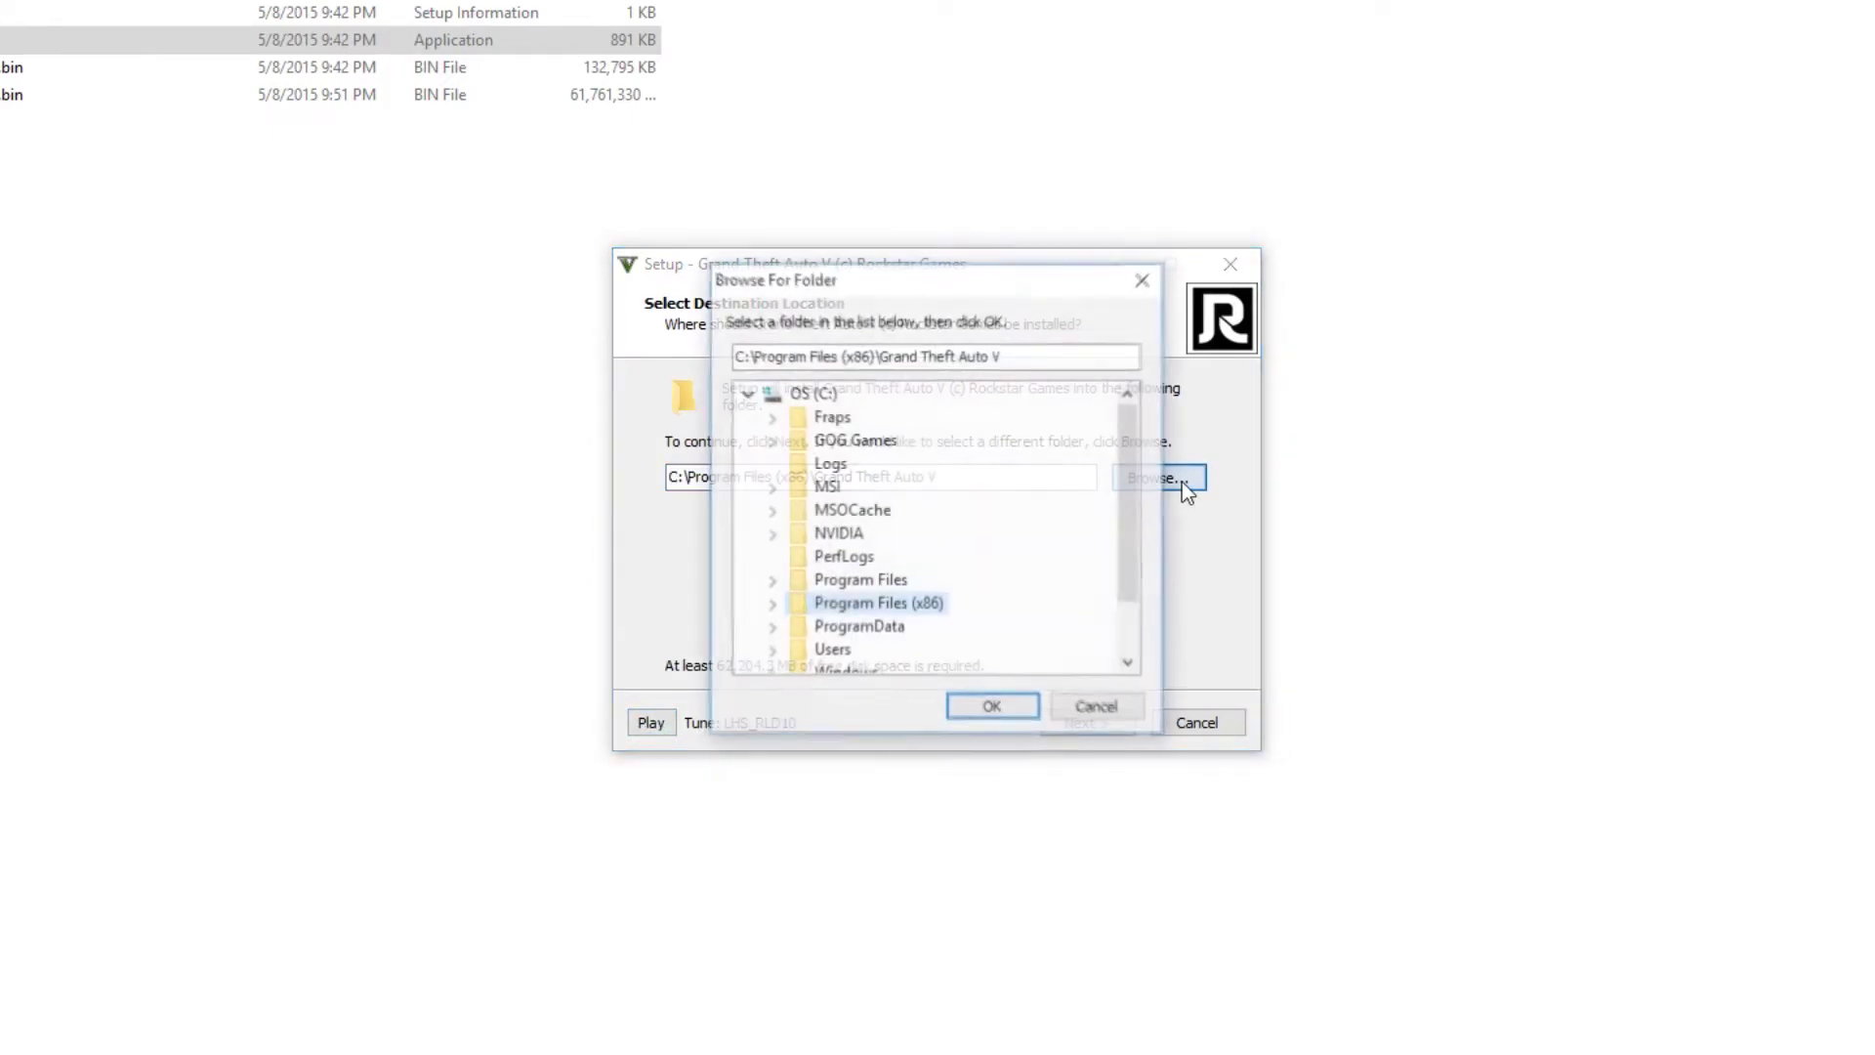
left_click(749, 392)
left_click(773, 439)
left_click(861, 487)
left_click(995, 709)
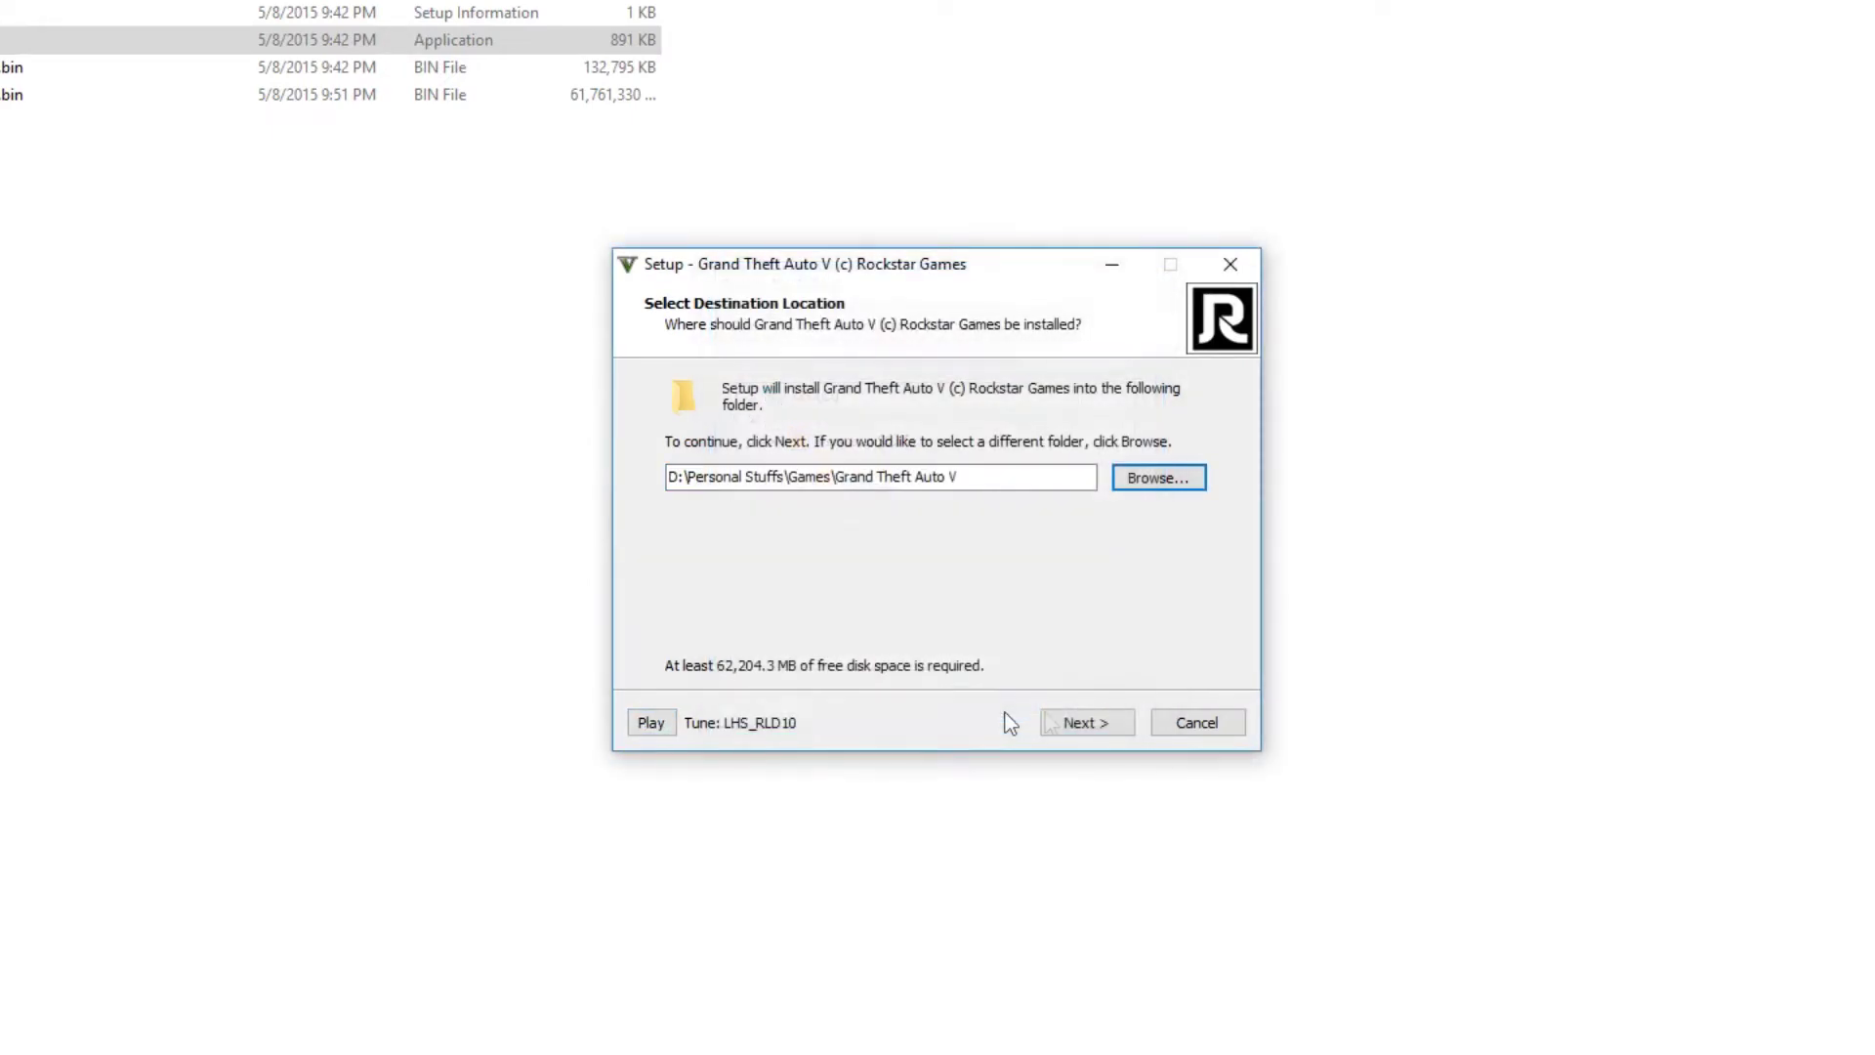
Install the game, skip the Social Club installer, and finish the wizard.
left_click(1088, 723)
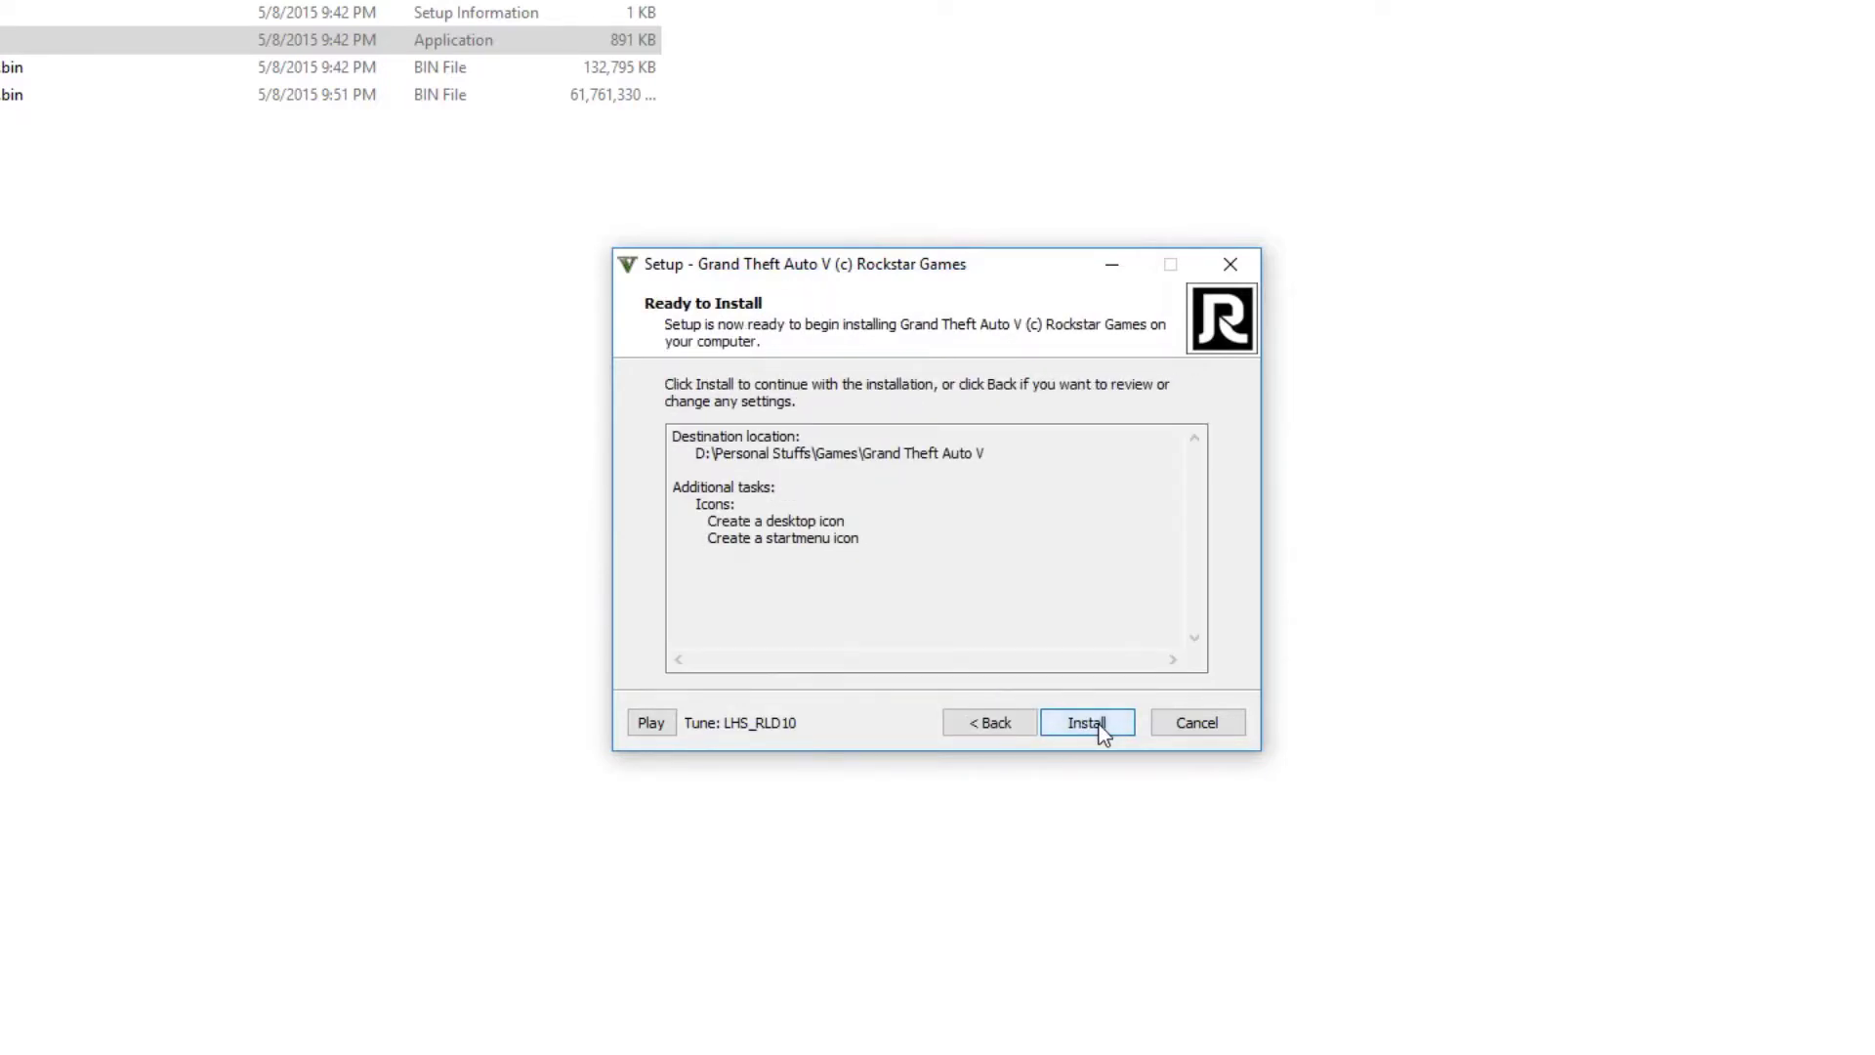
left_click(1102, 729)
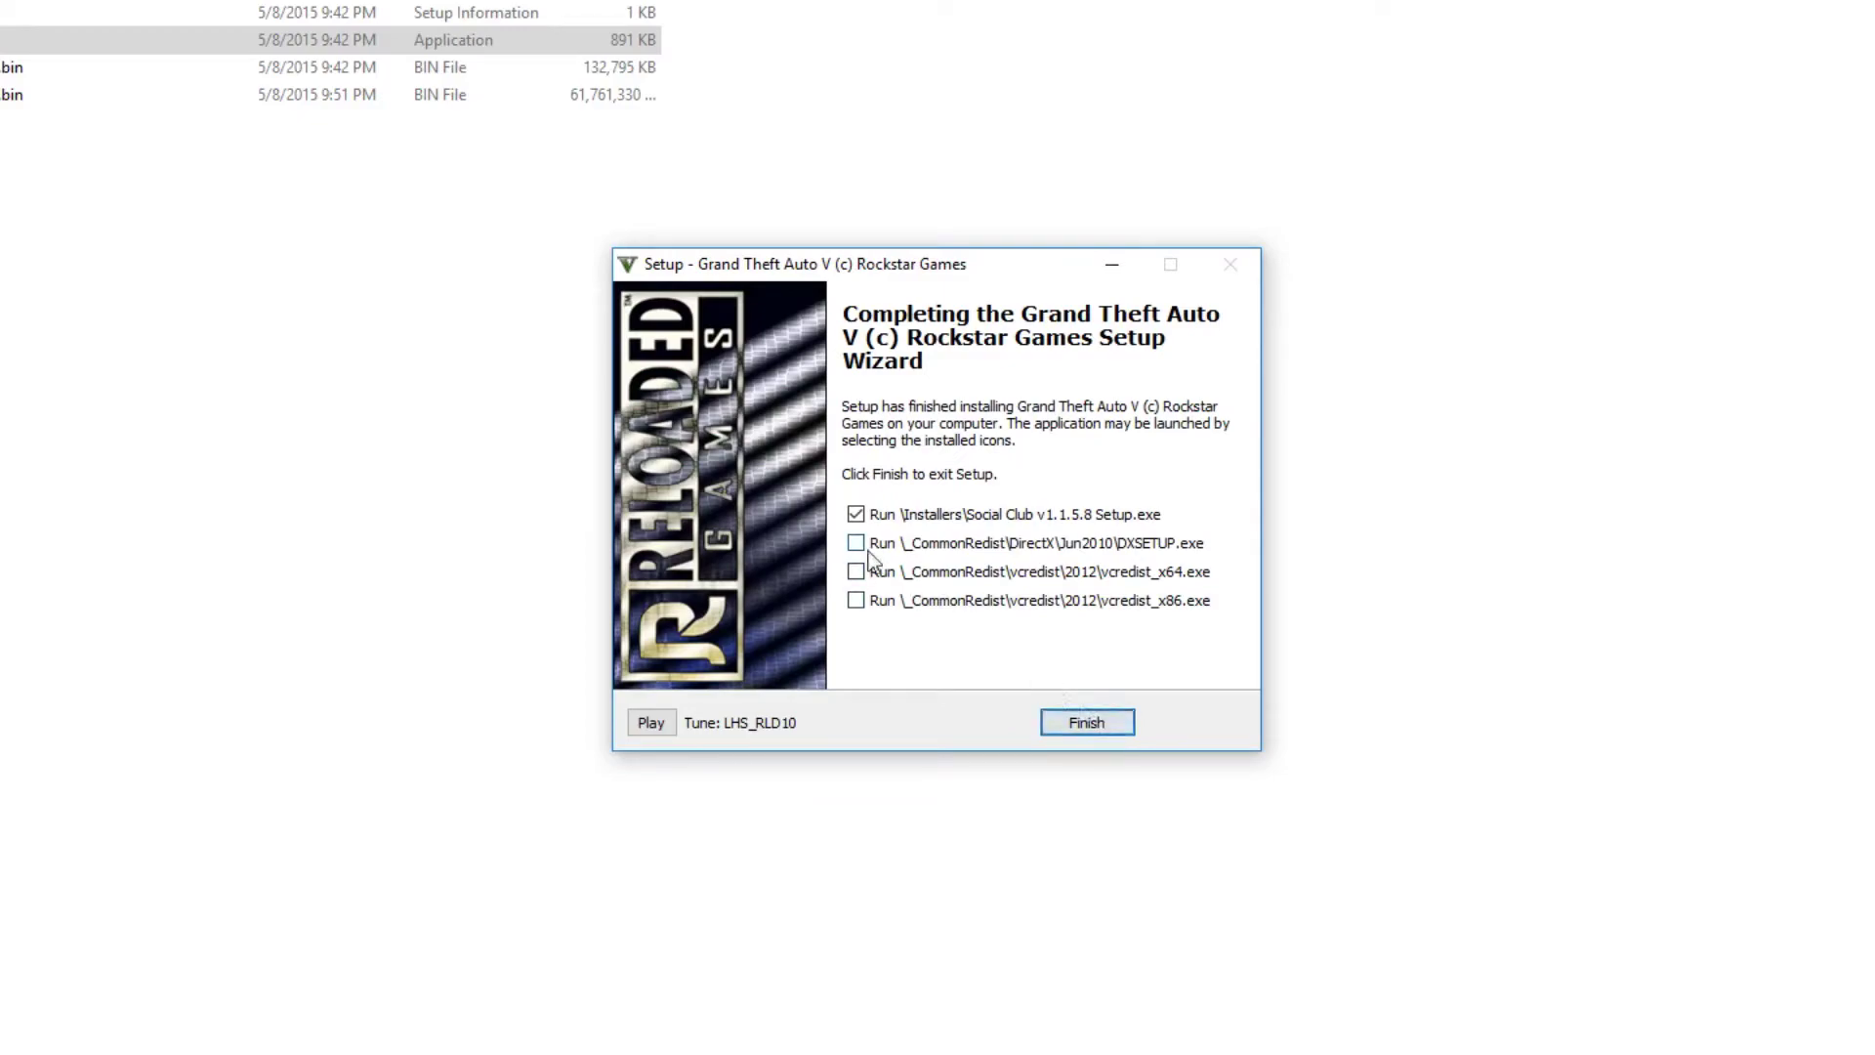
left_click(855, 542)
left_click(1086, 723)
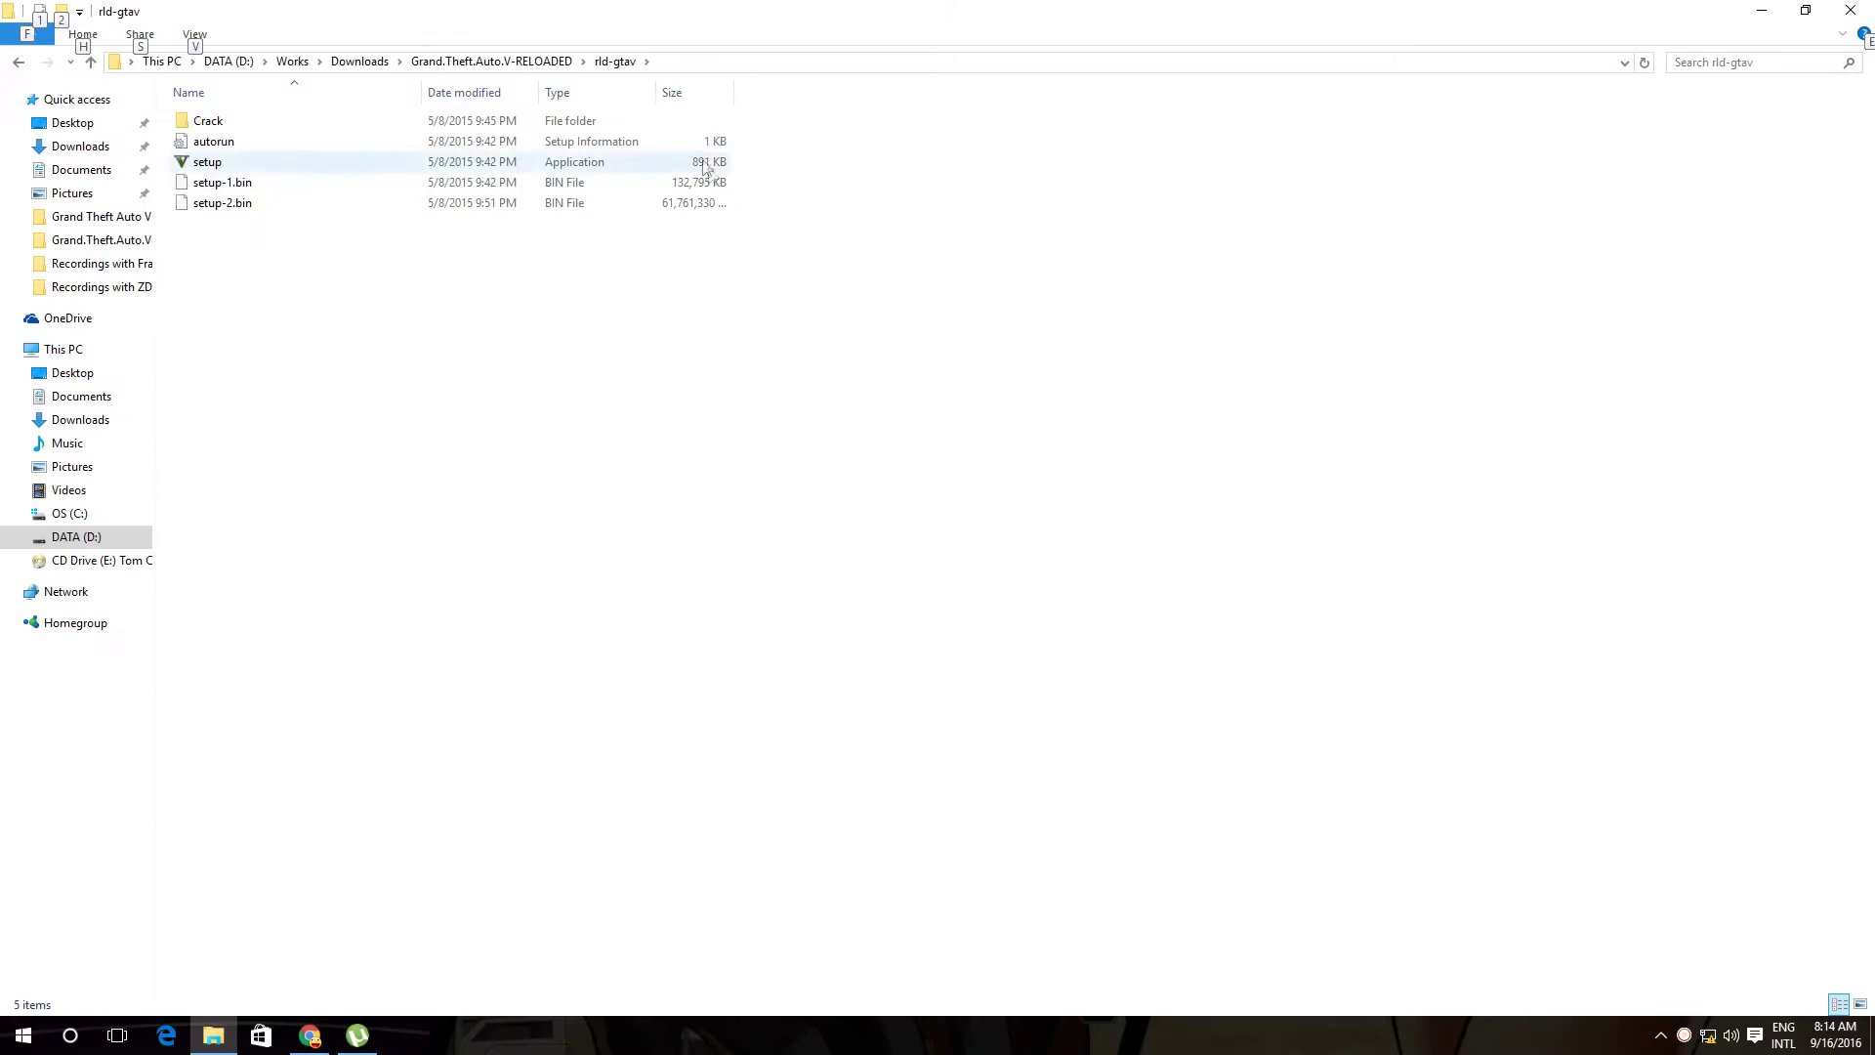
Copy the six crack files and close the open windows to reach the desktop.
left_click_drag(695, 356, 683, 124)
right_click(681, 117)
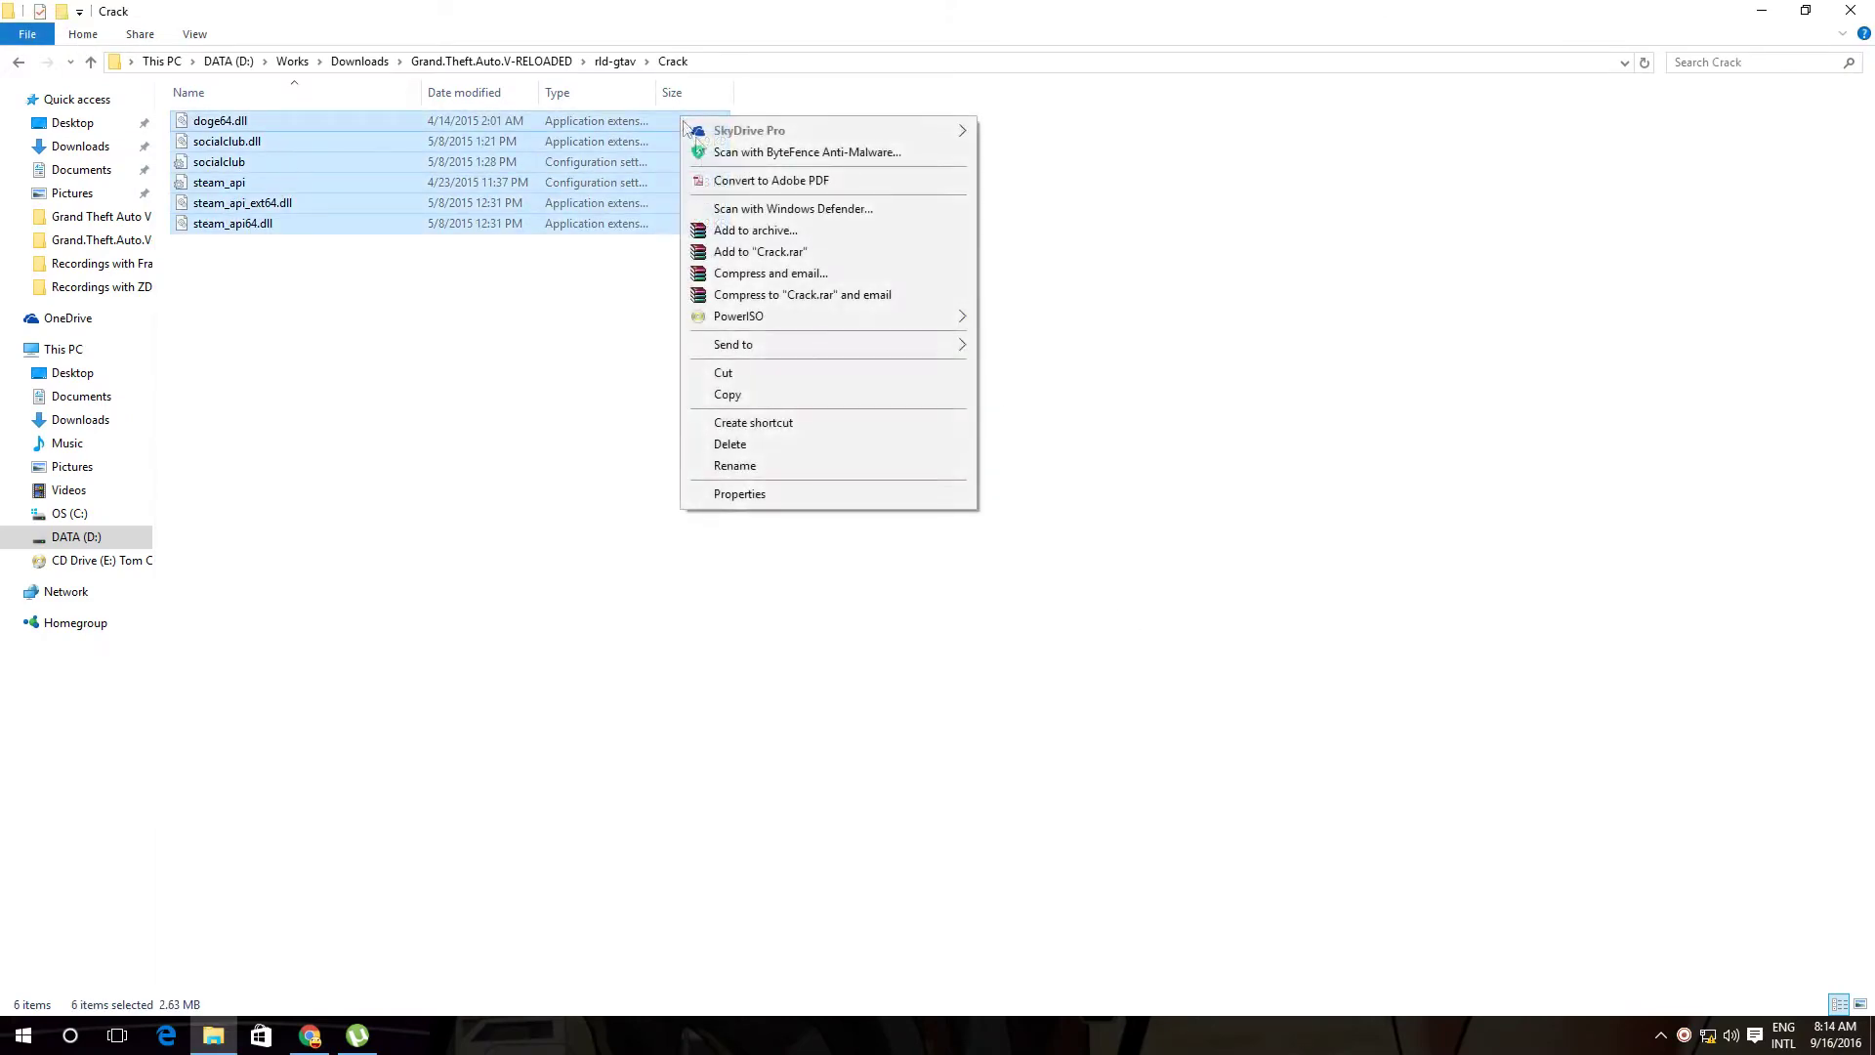
left_click(877, 395)
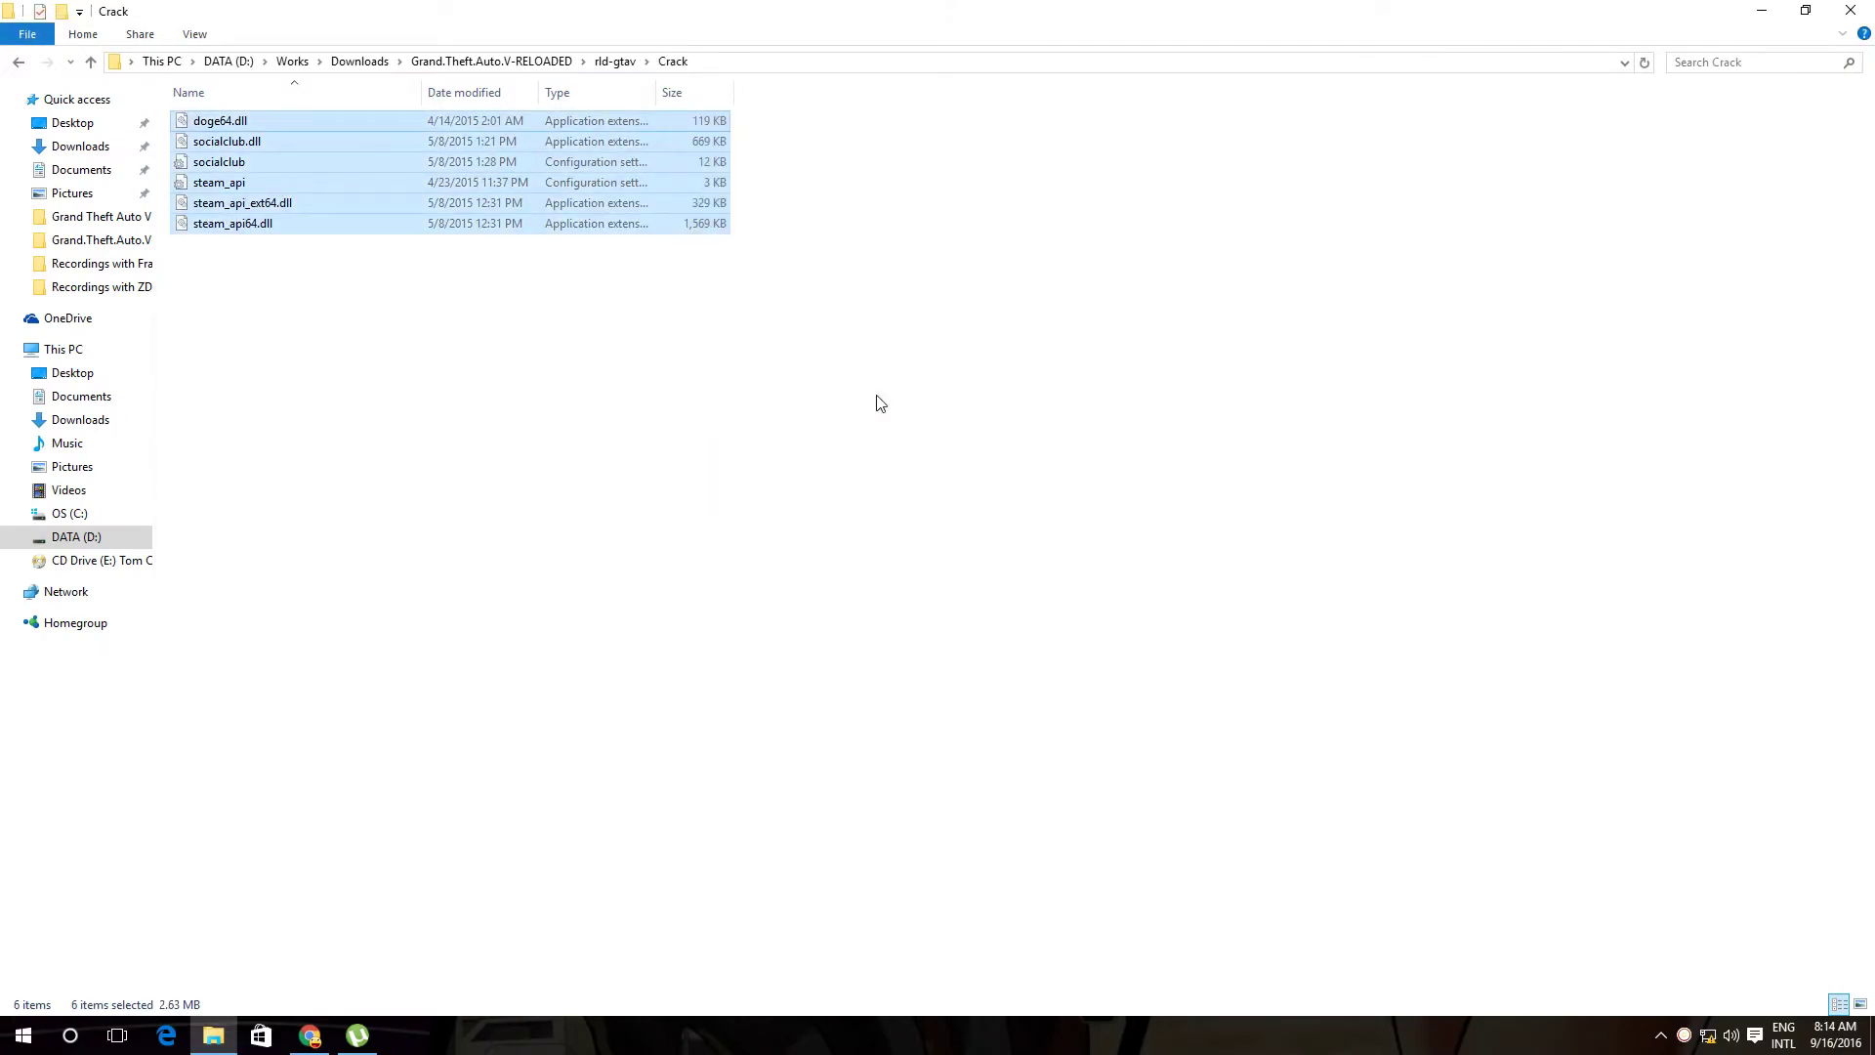
left_click(1850, 10)
left_click(1318, 81)
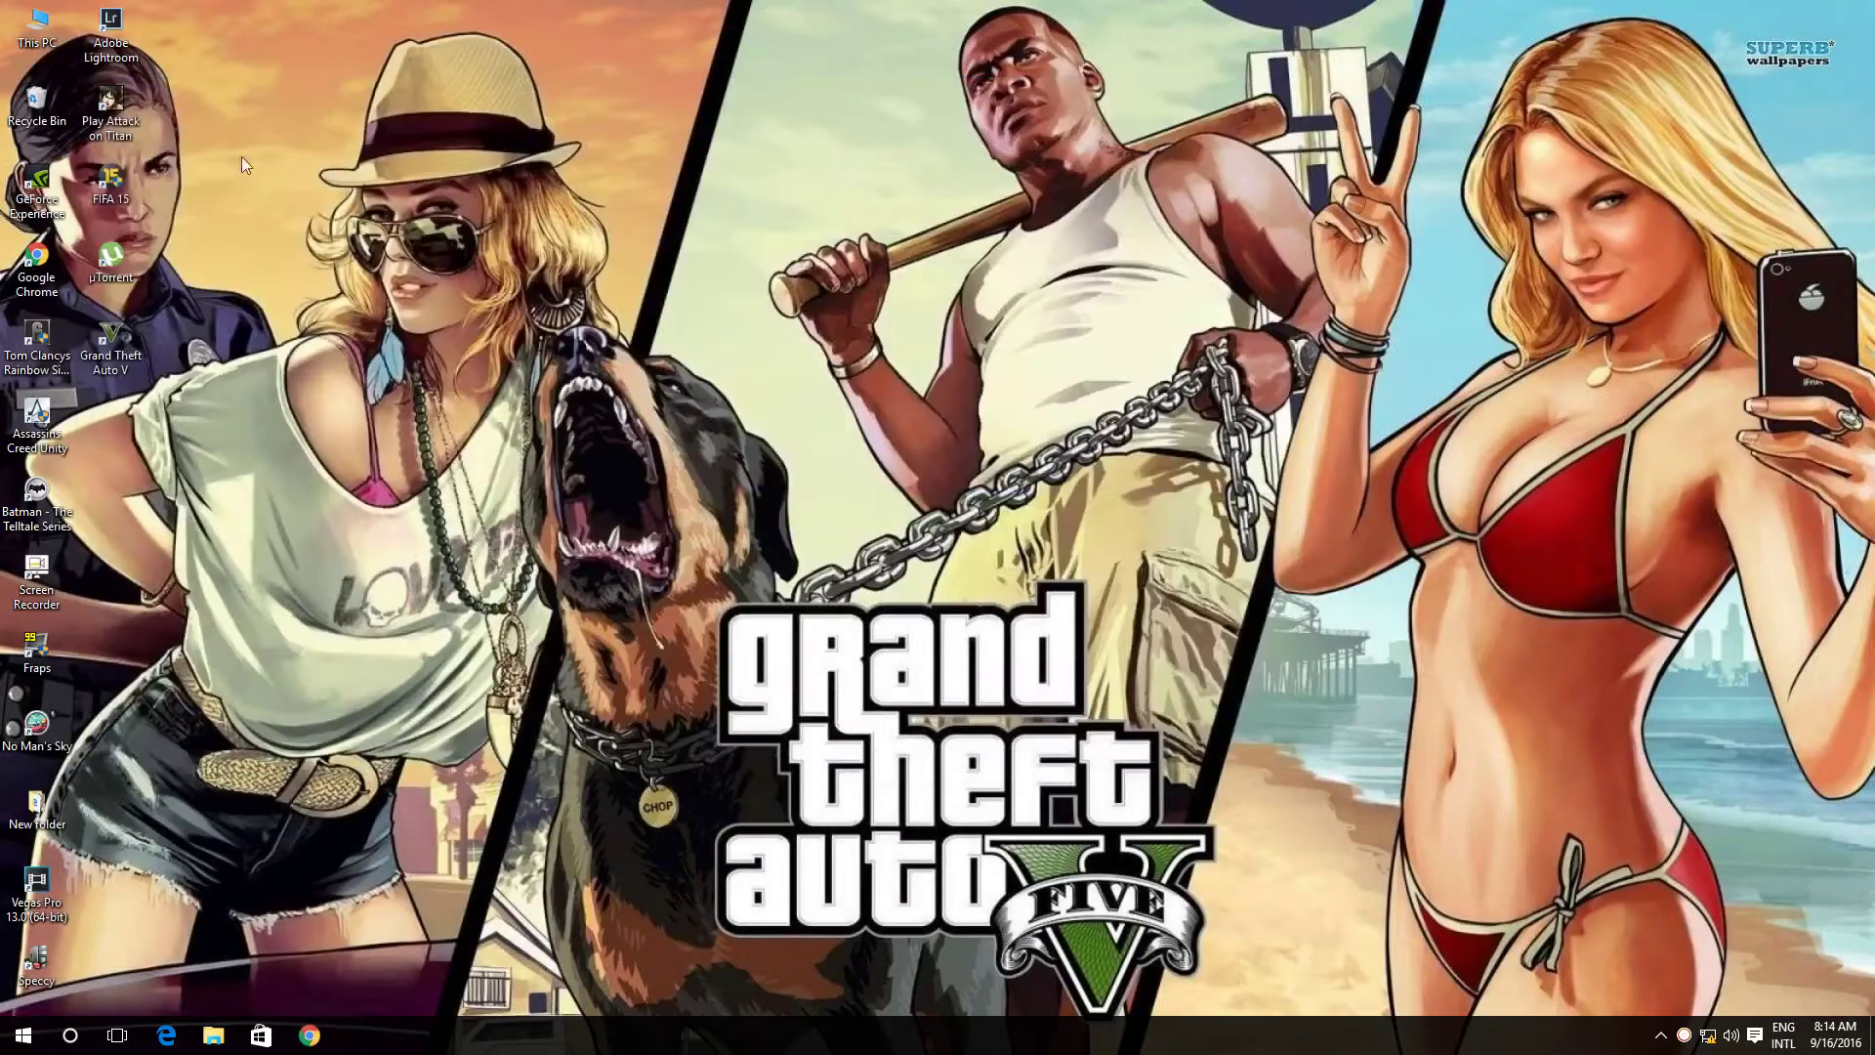
Paste the crack files into the GTA V install folder, replacing existing files, then launch the game.
right_click(117, 354)
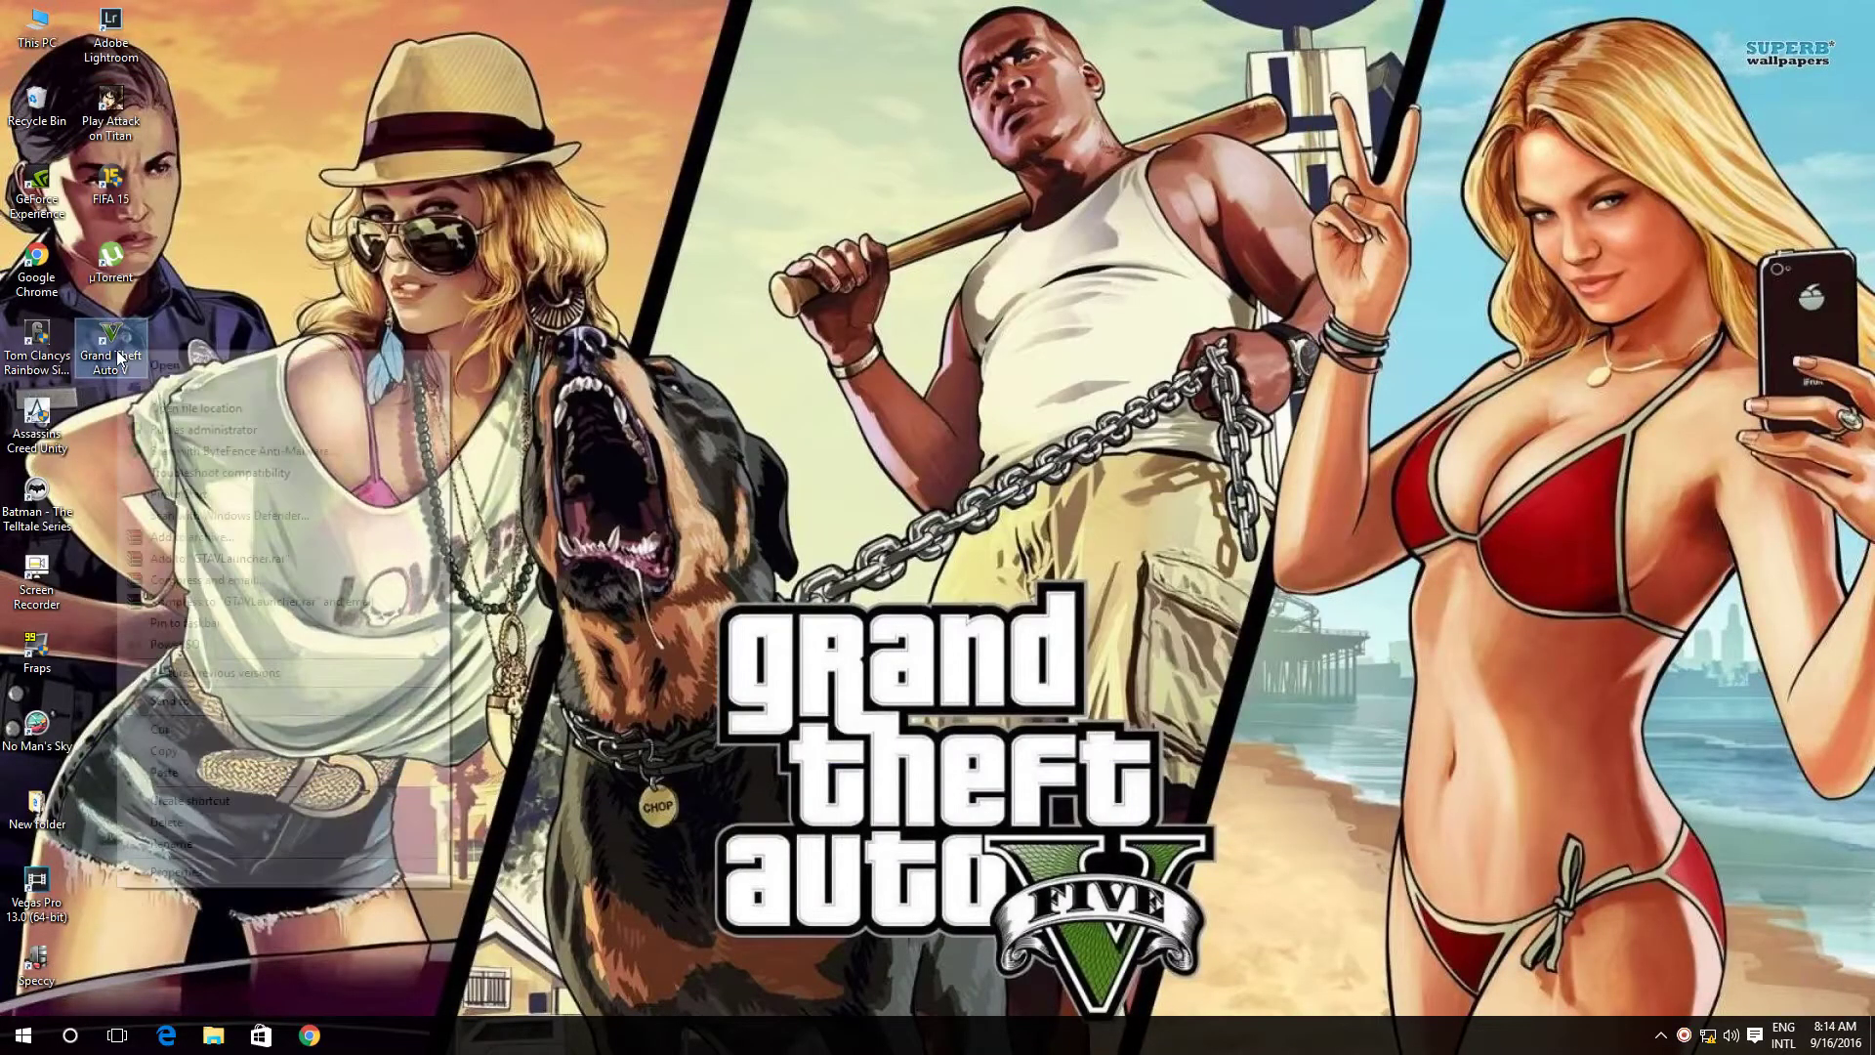
left_click(257, 408)
right_click(851, 294)
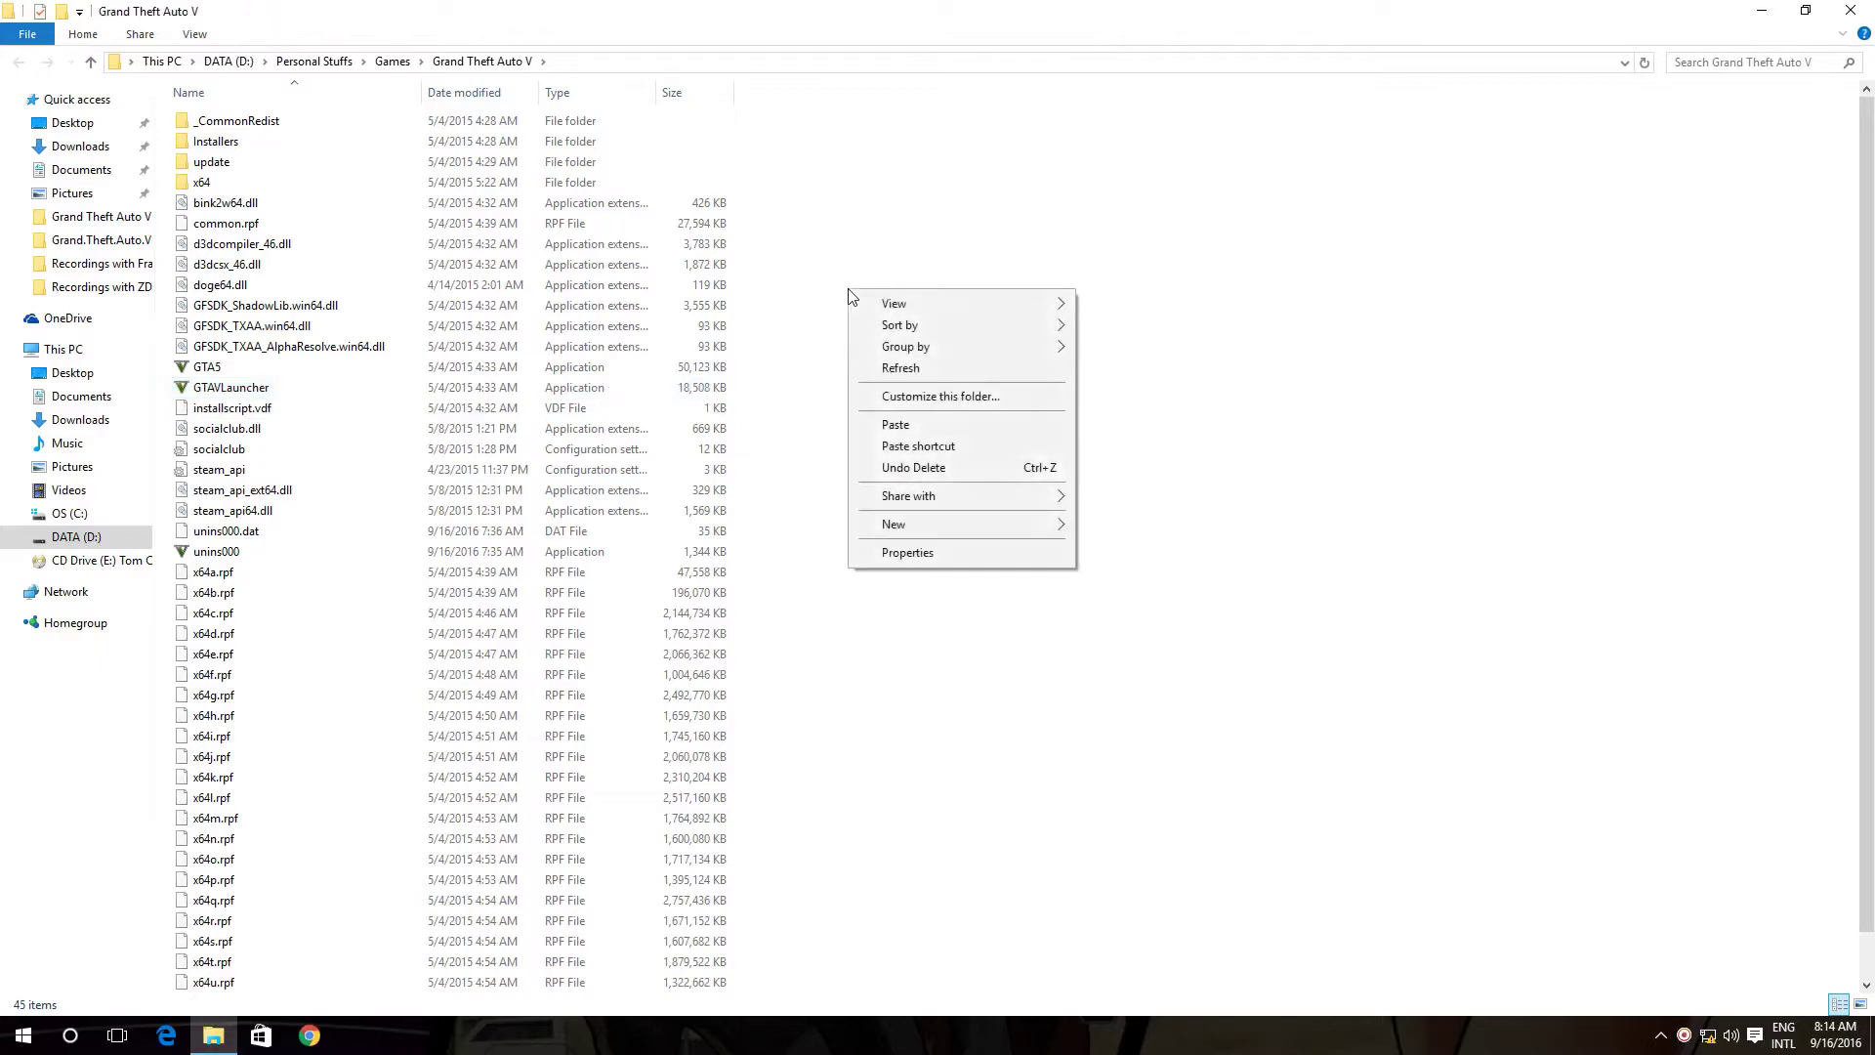
left_click(896, 423)
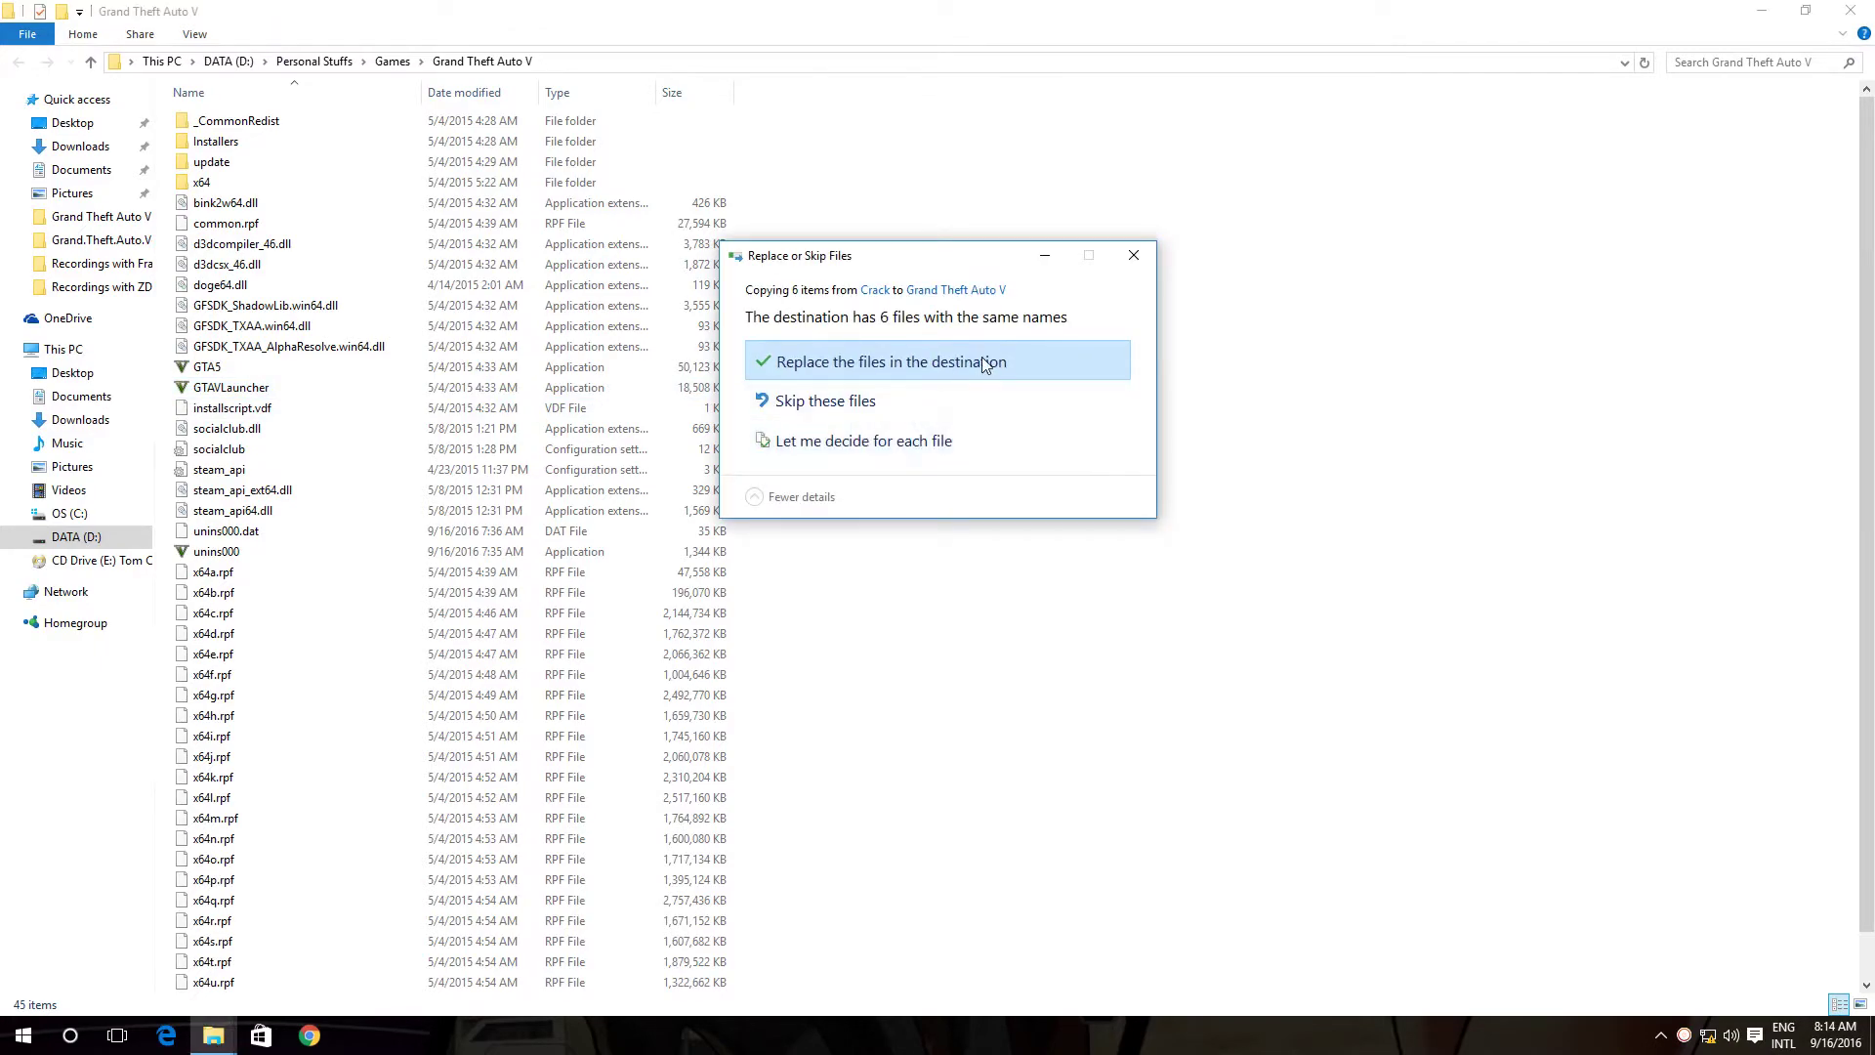
left_click(938, 363)
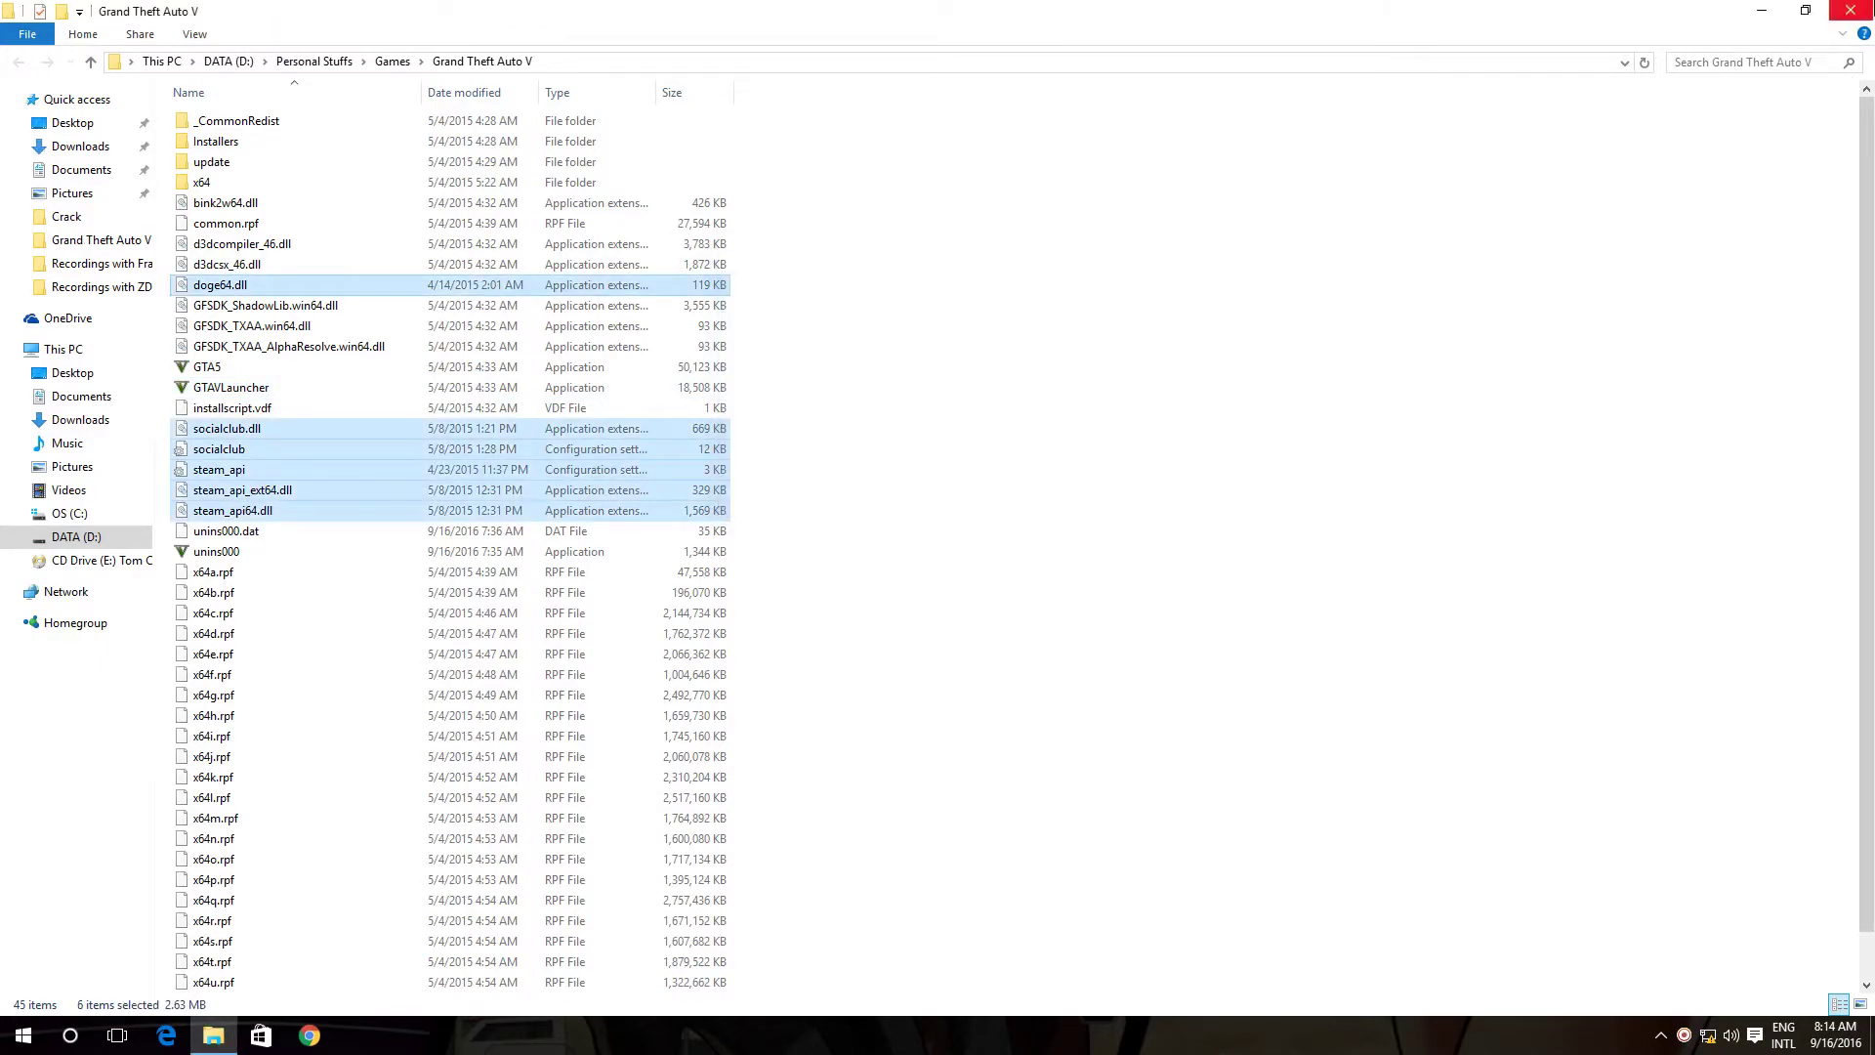
left_click(1850, 11)
double_click(109, 352)
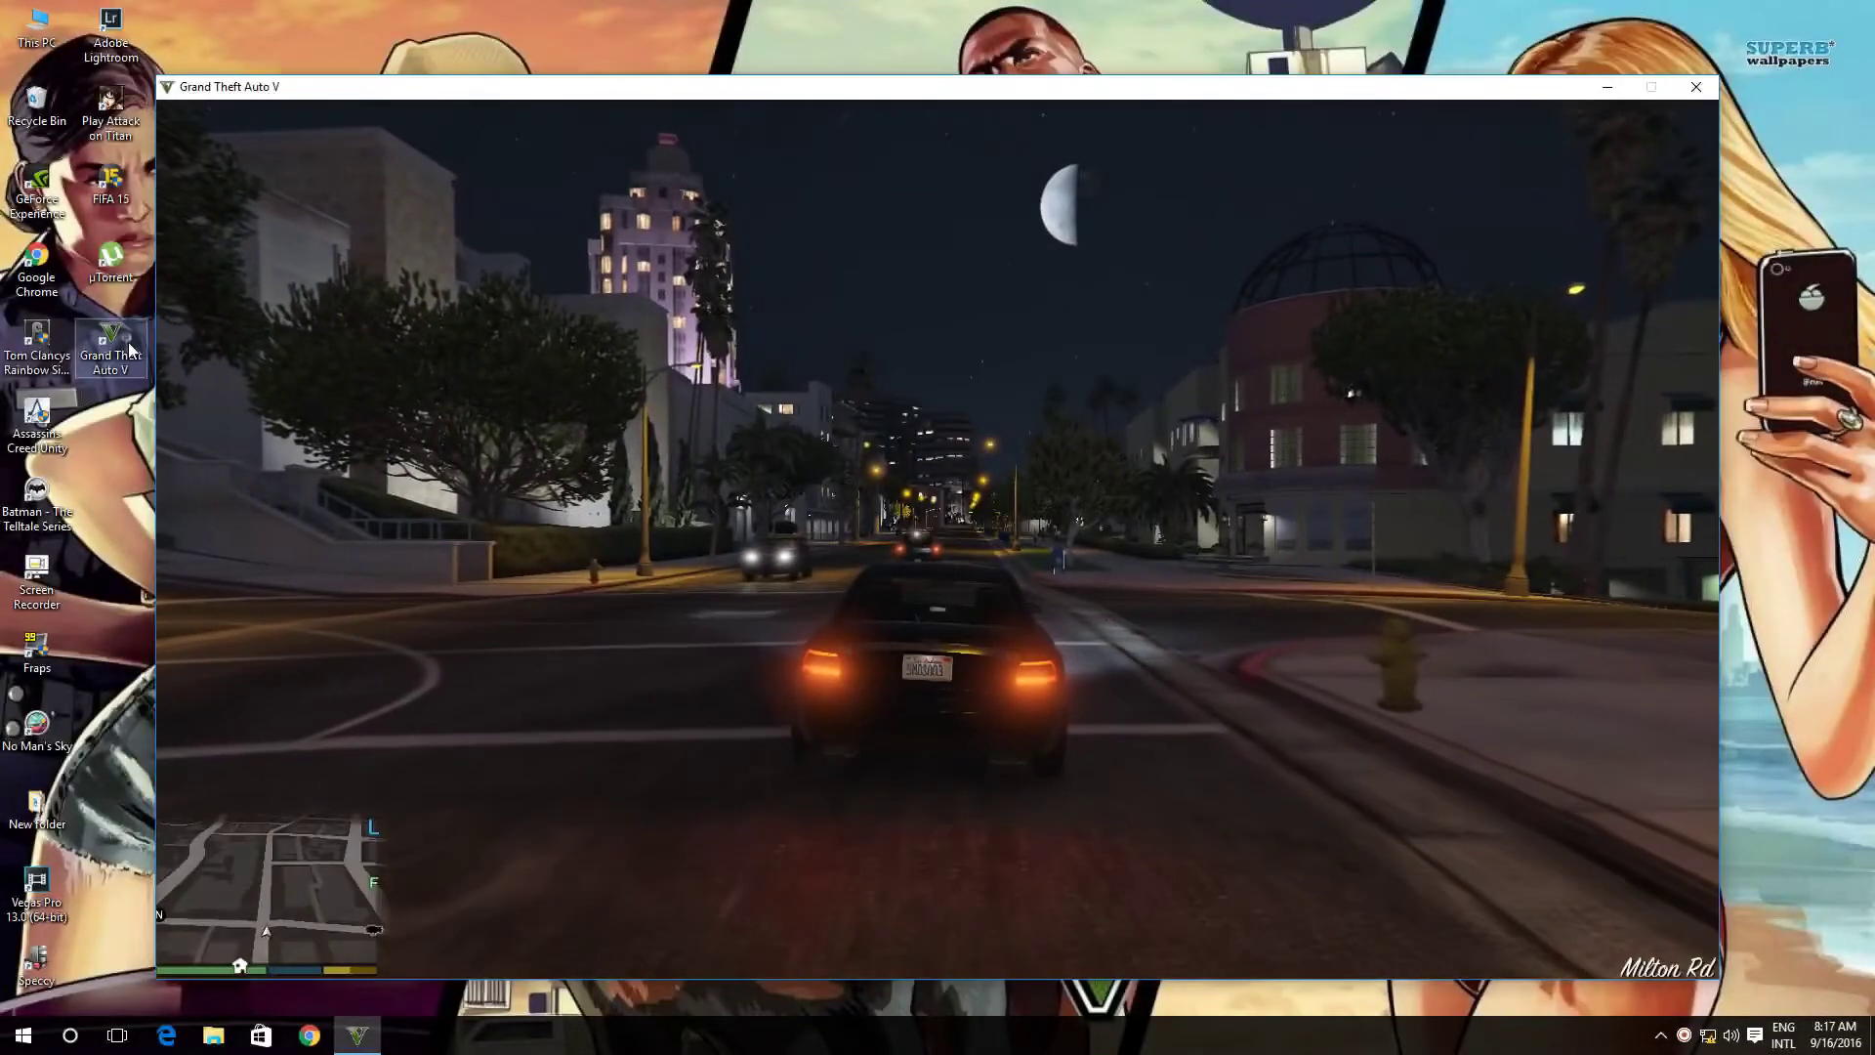
Bring up the radio selection and drive left through the intersection and down the street.
key("q")
key("q")
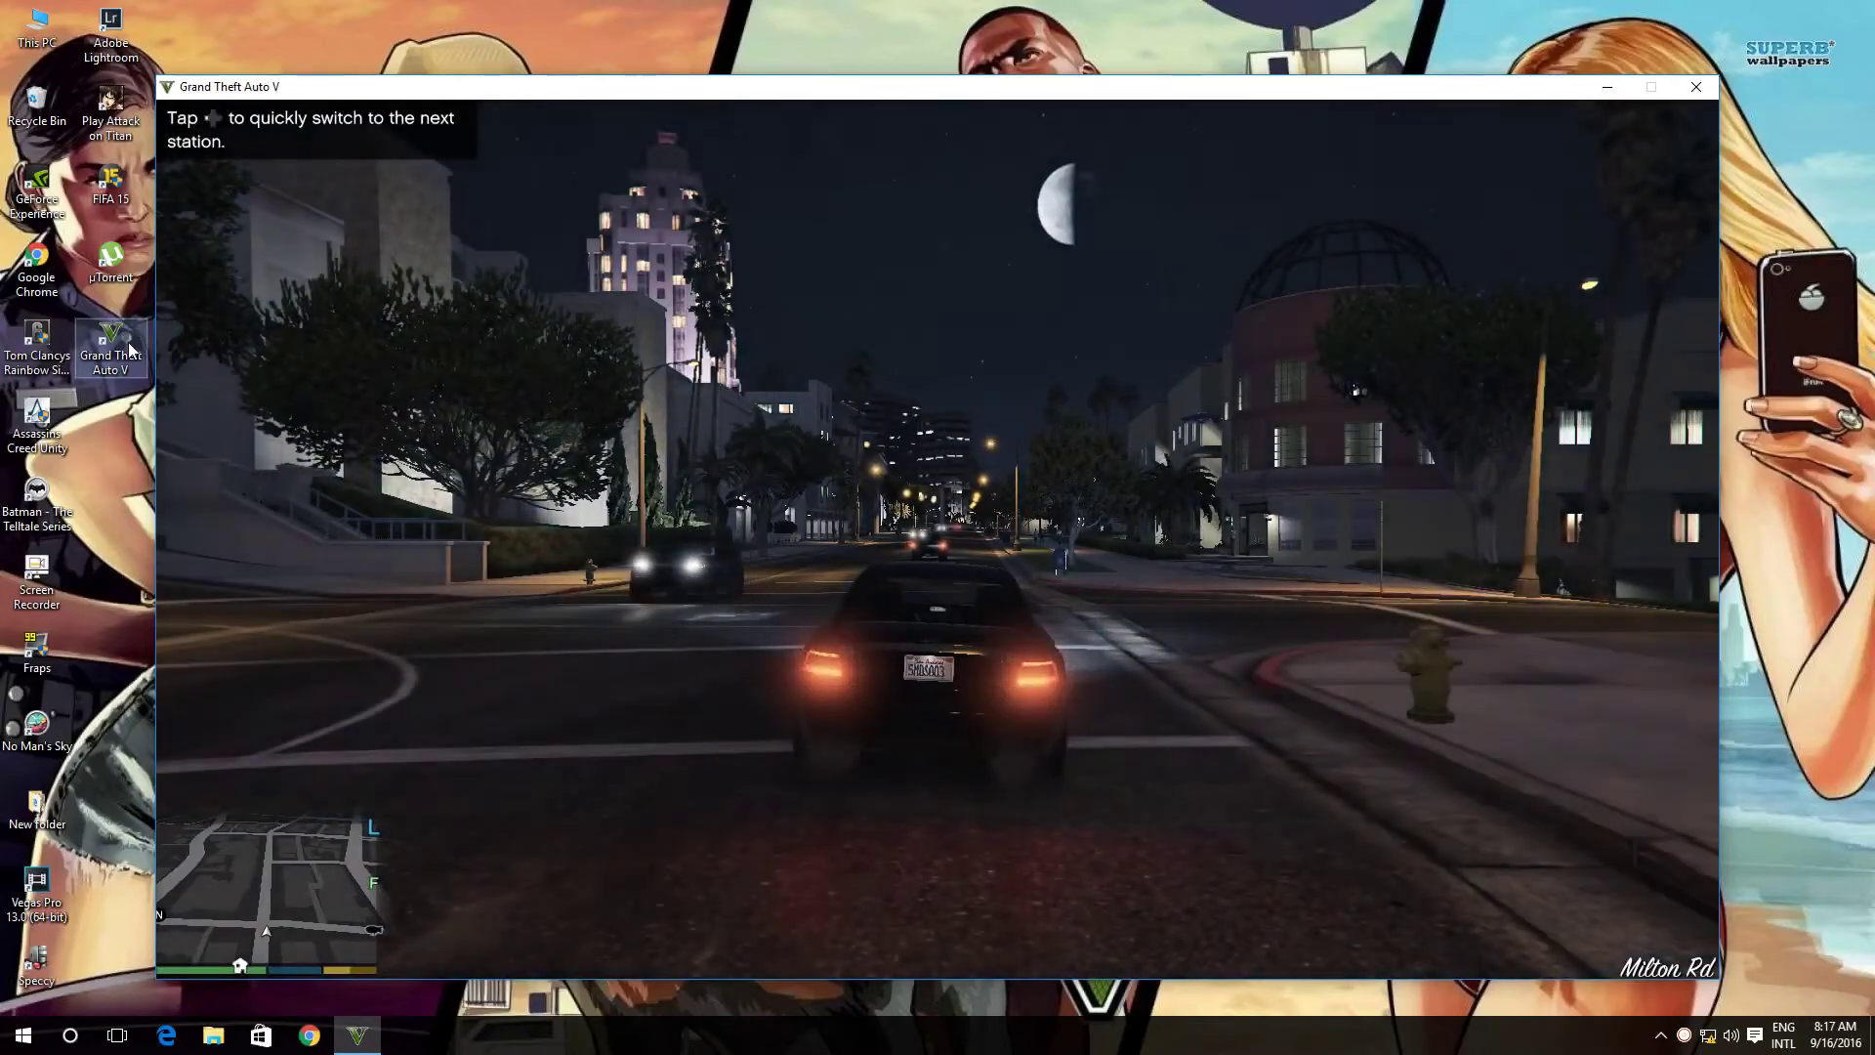
key("w+a")
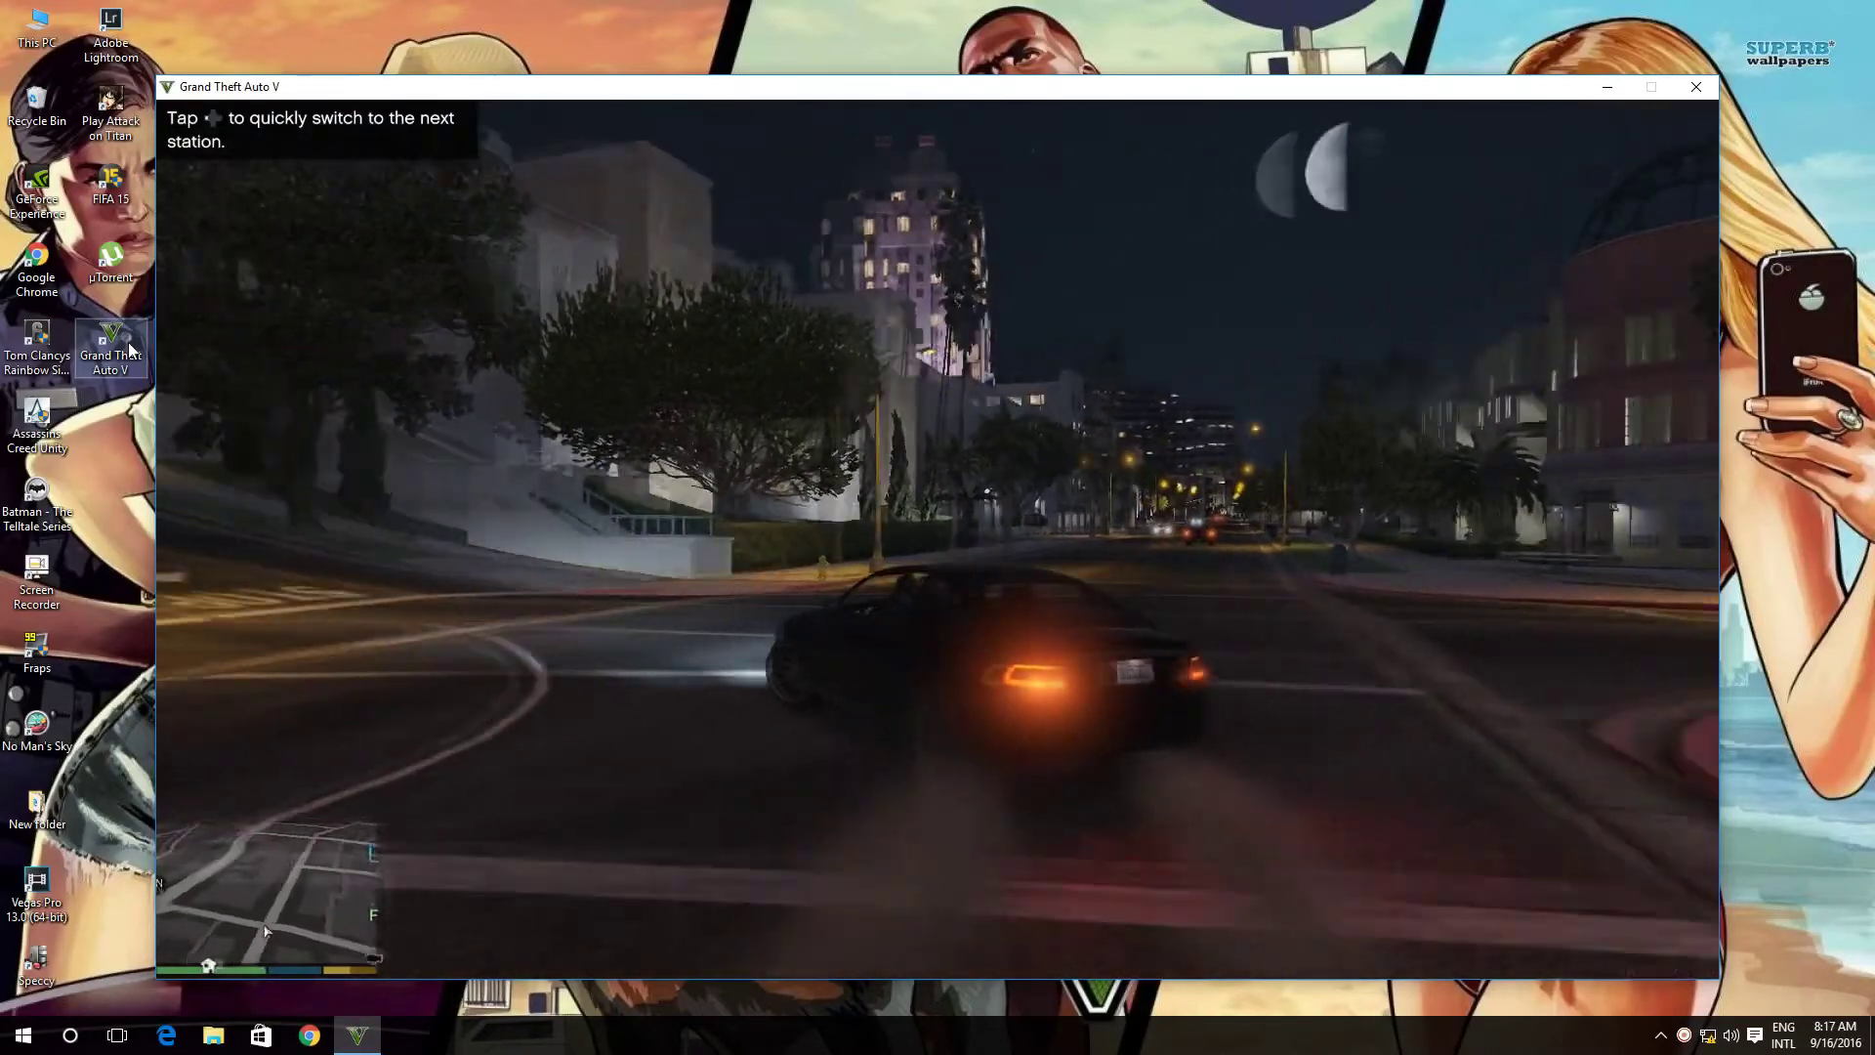
key("w+a")
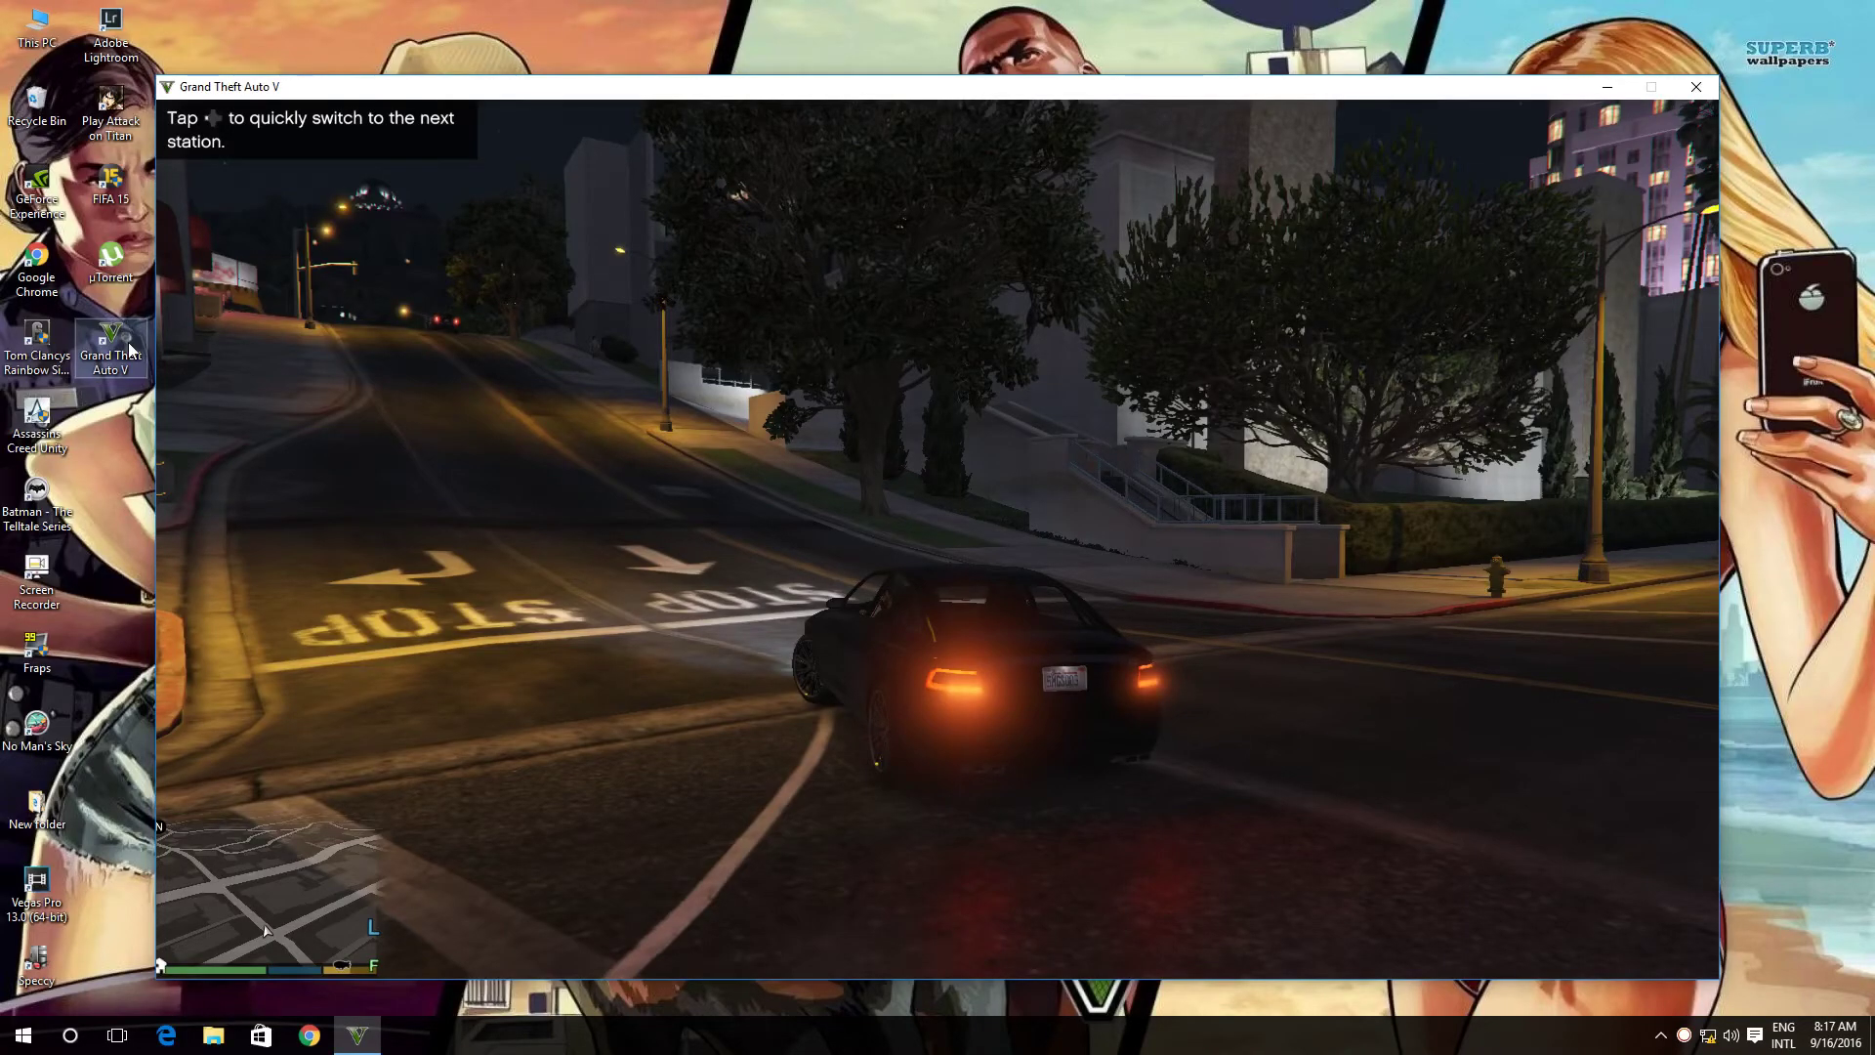
key("w")
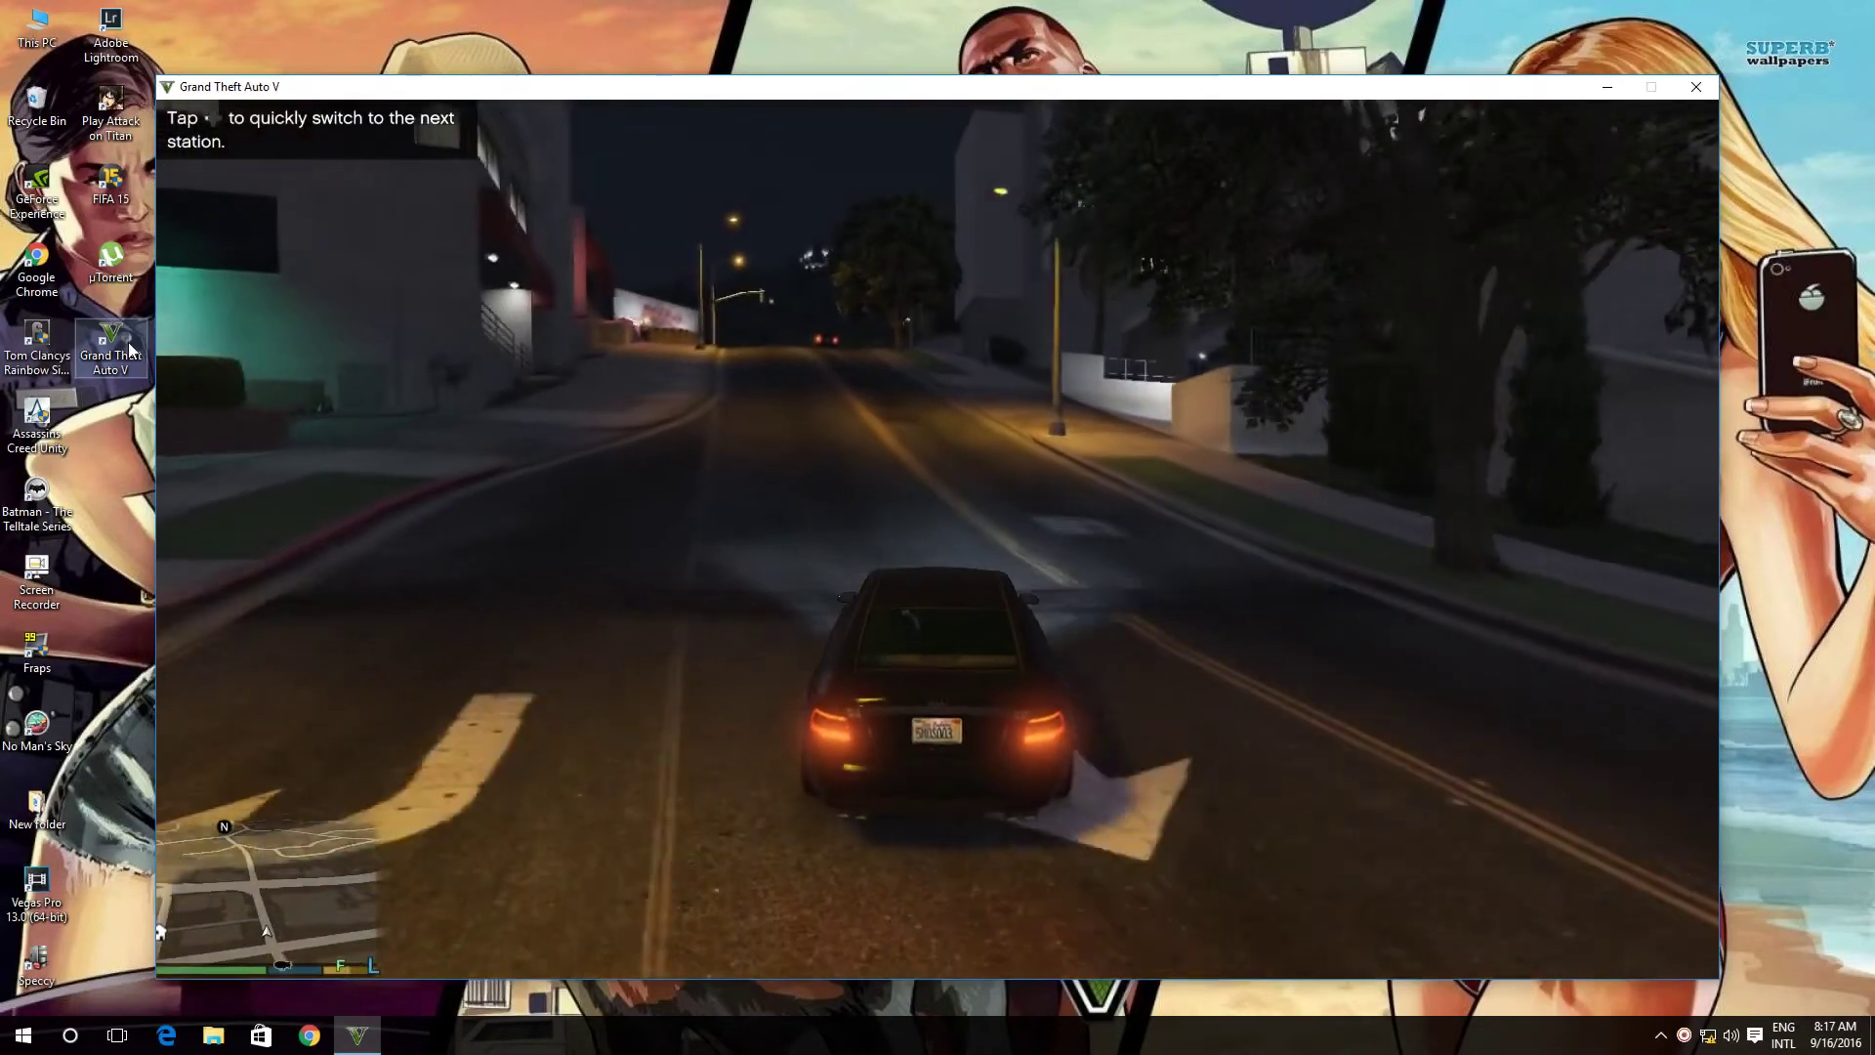
key("w")
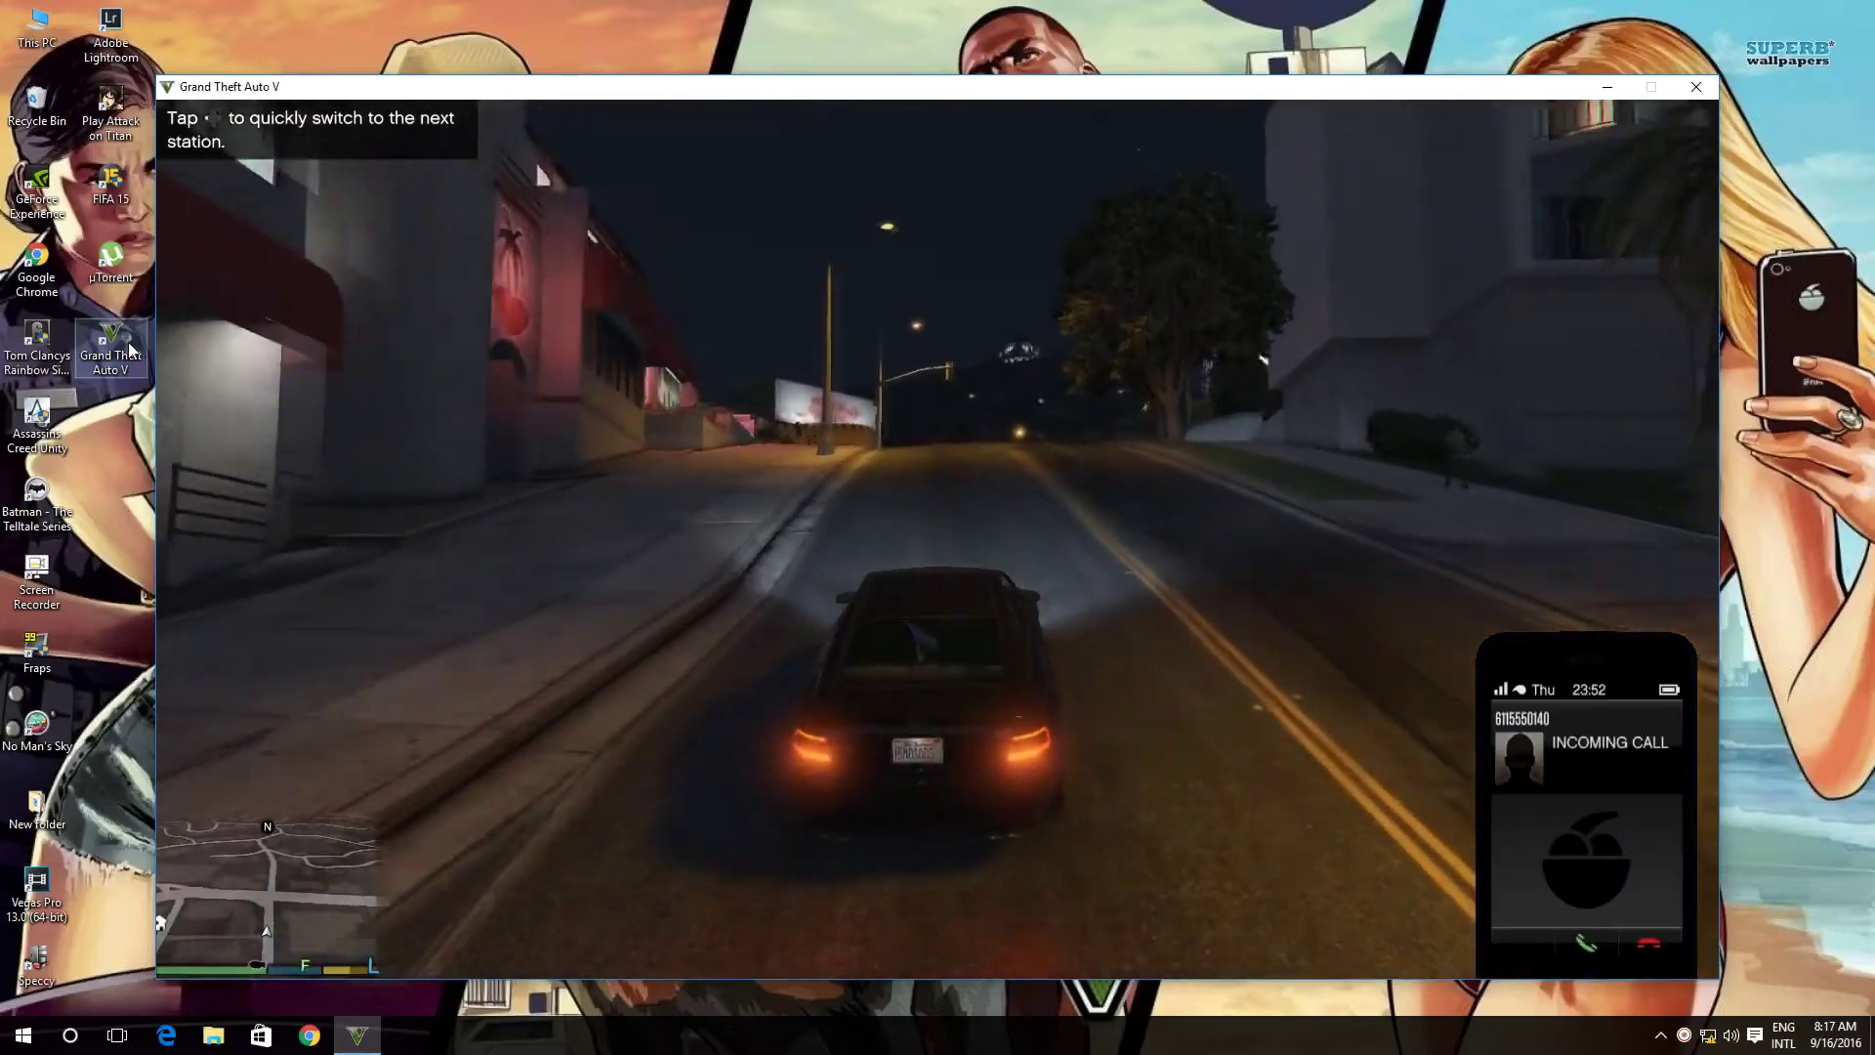
Answer the phone call, drive left at the next intersection, then exit toward the black convertible.
key("w")
key("Return")
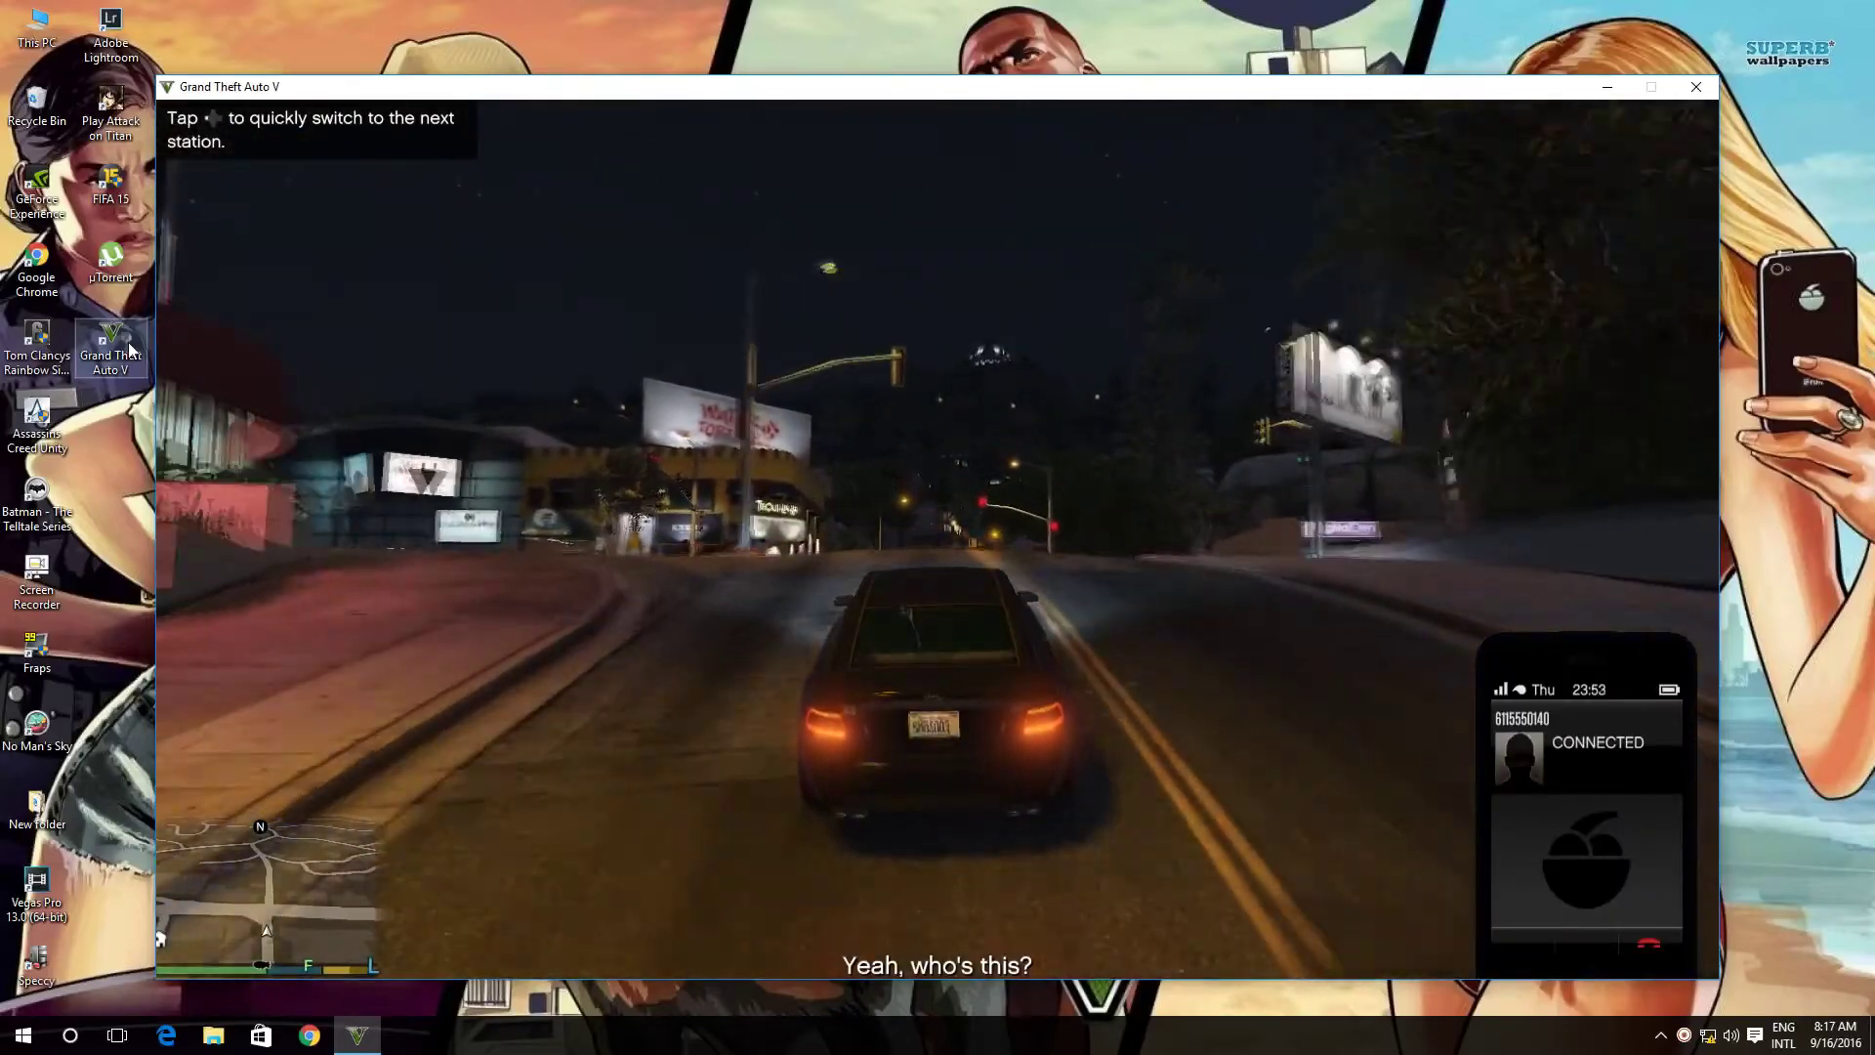
key("w")
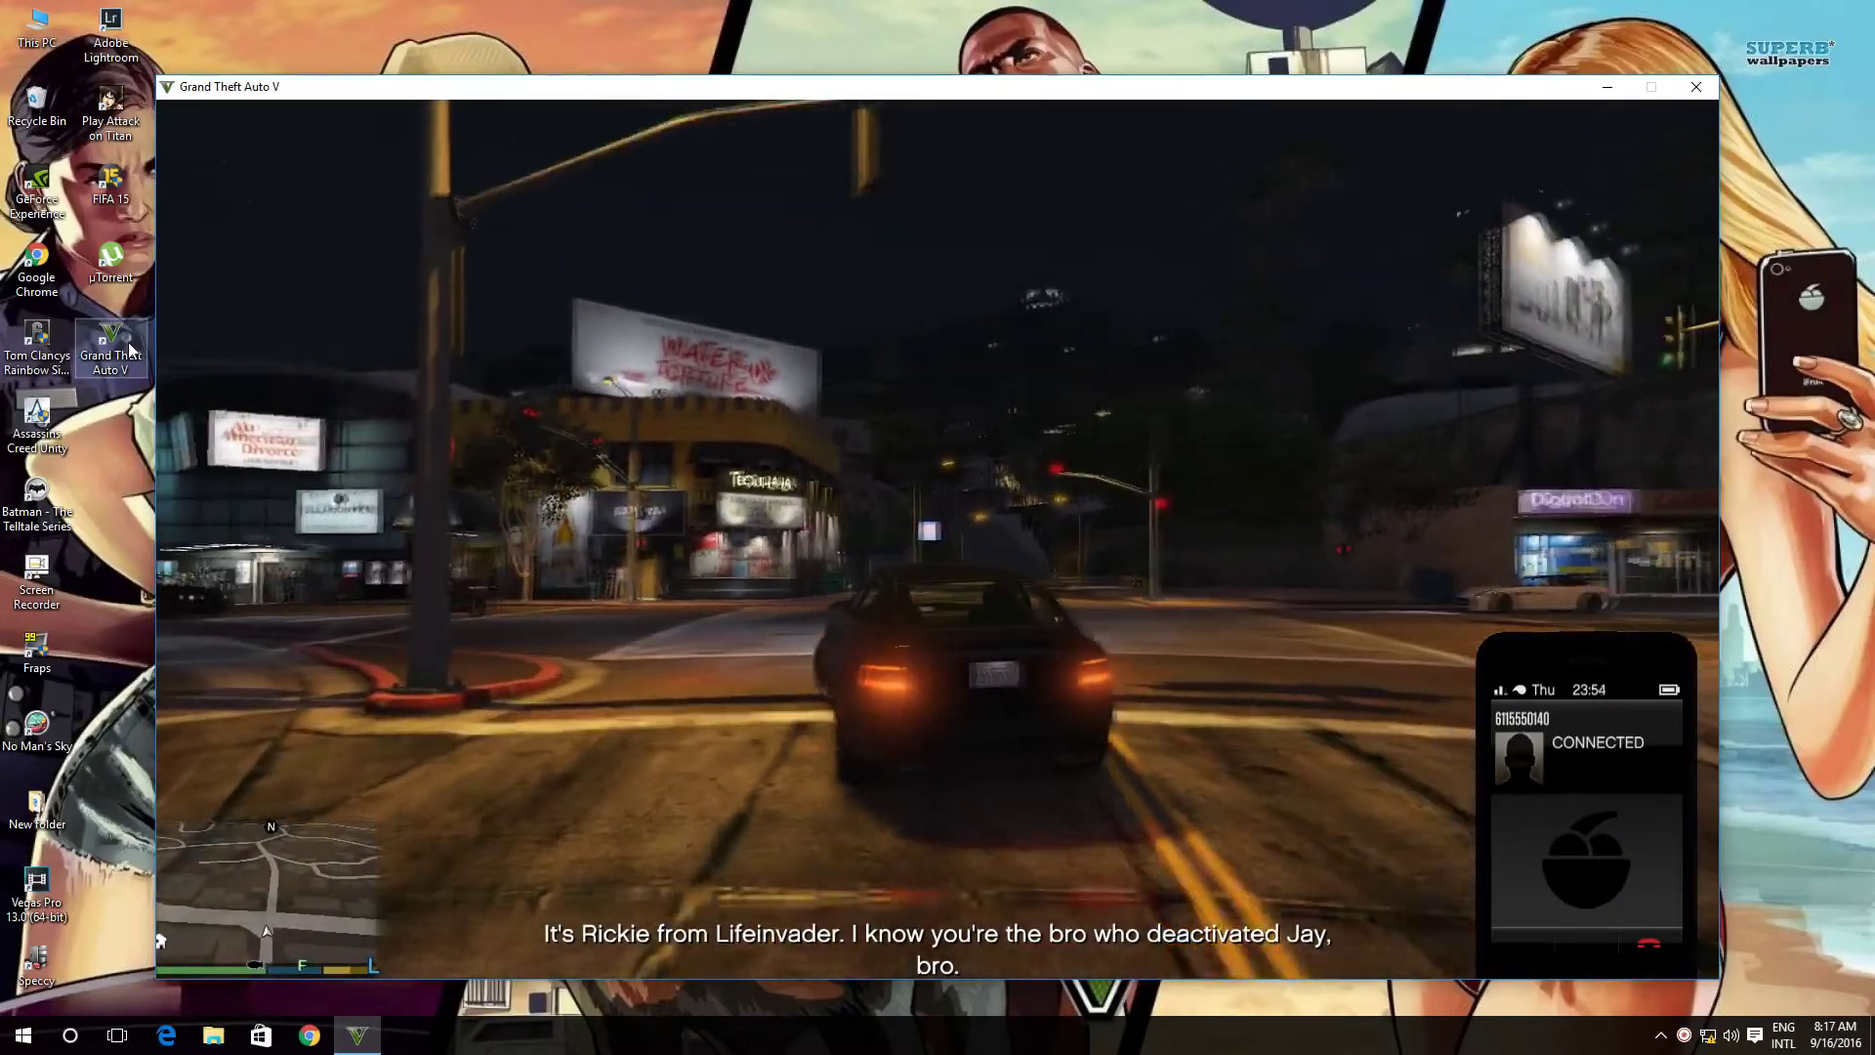
key("w")
key("a")
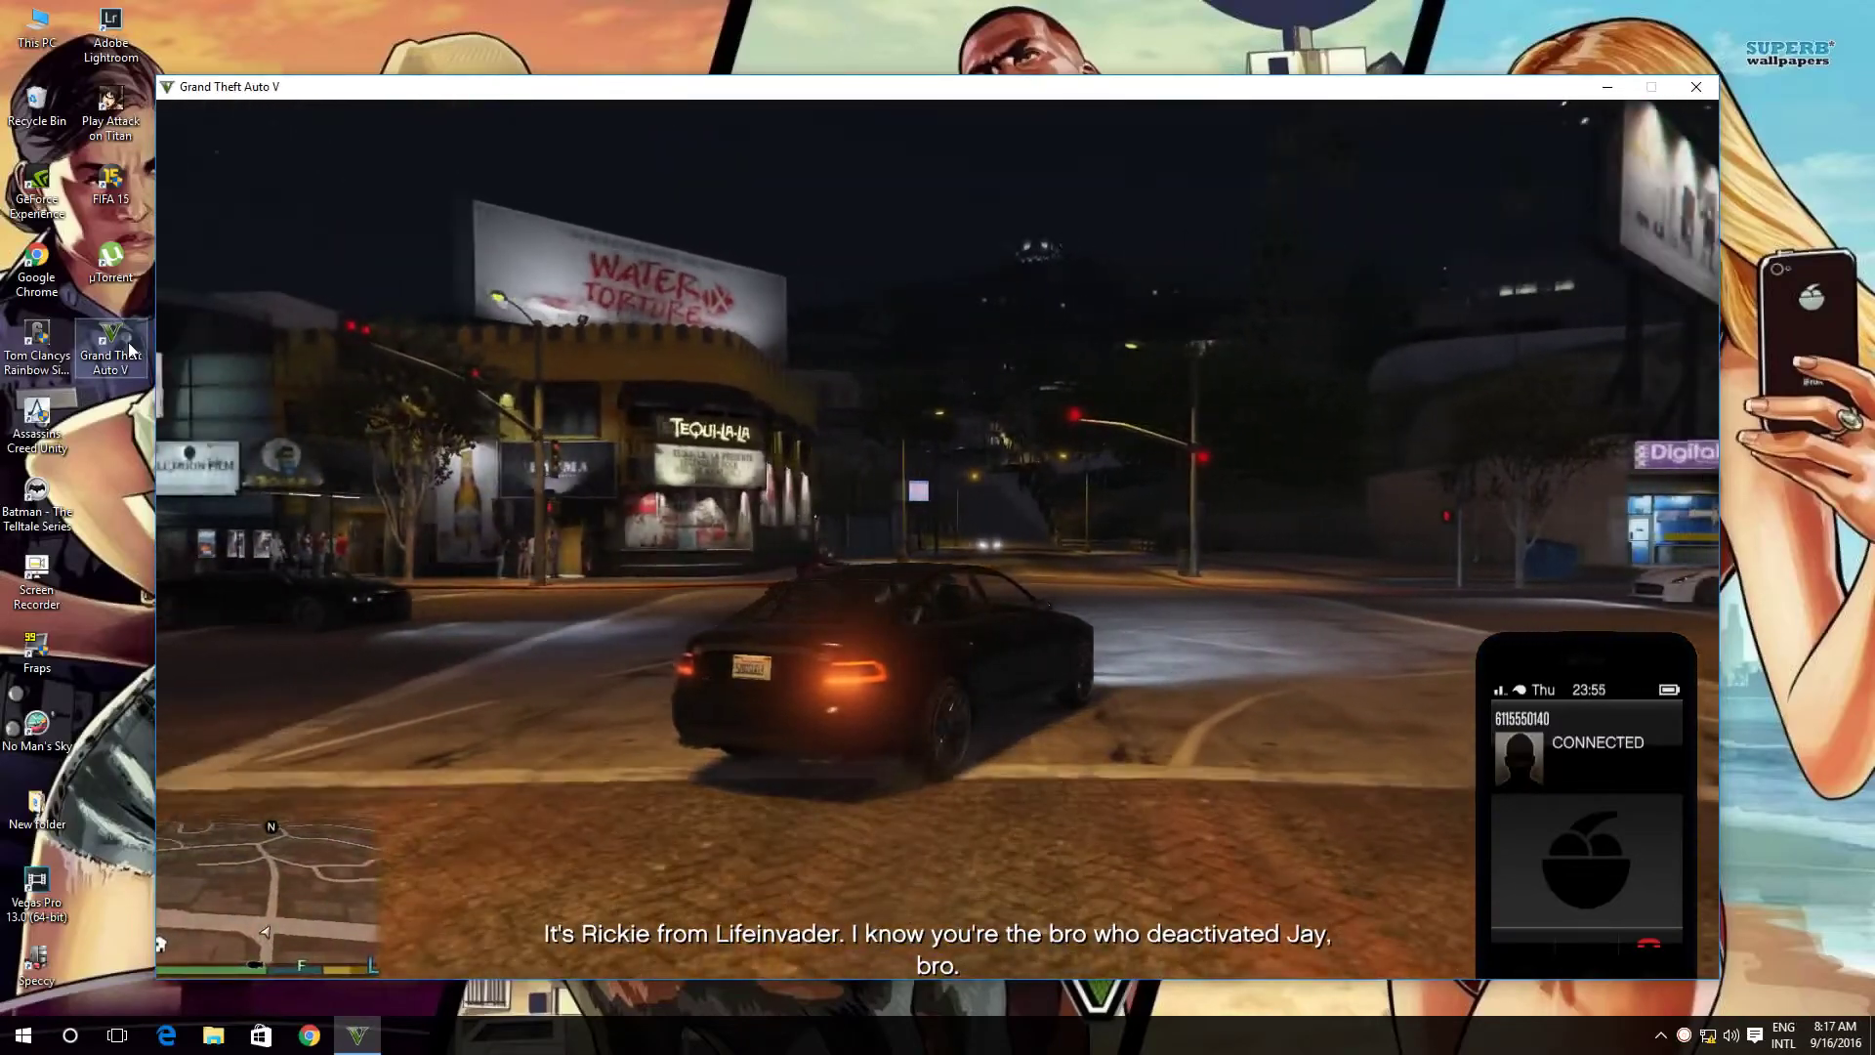
key("w")
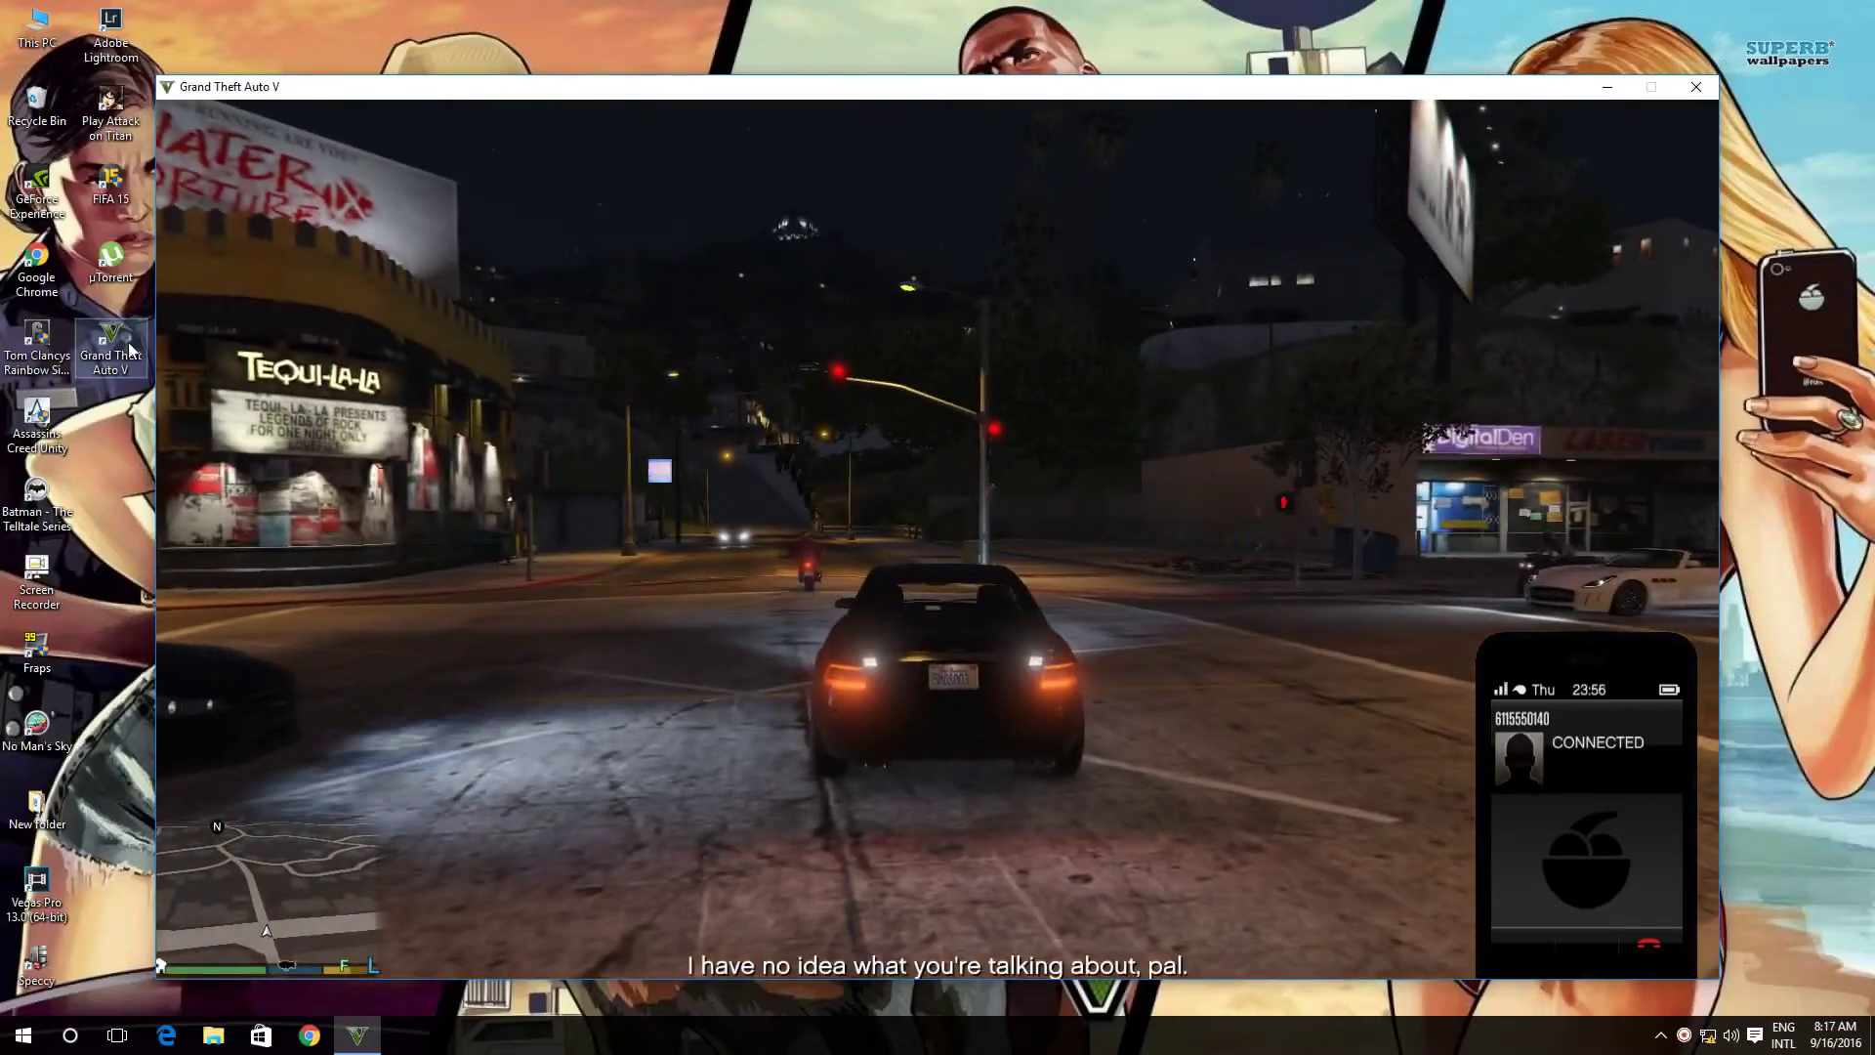
key("w")
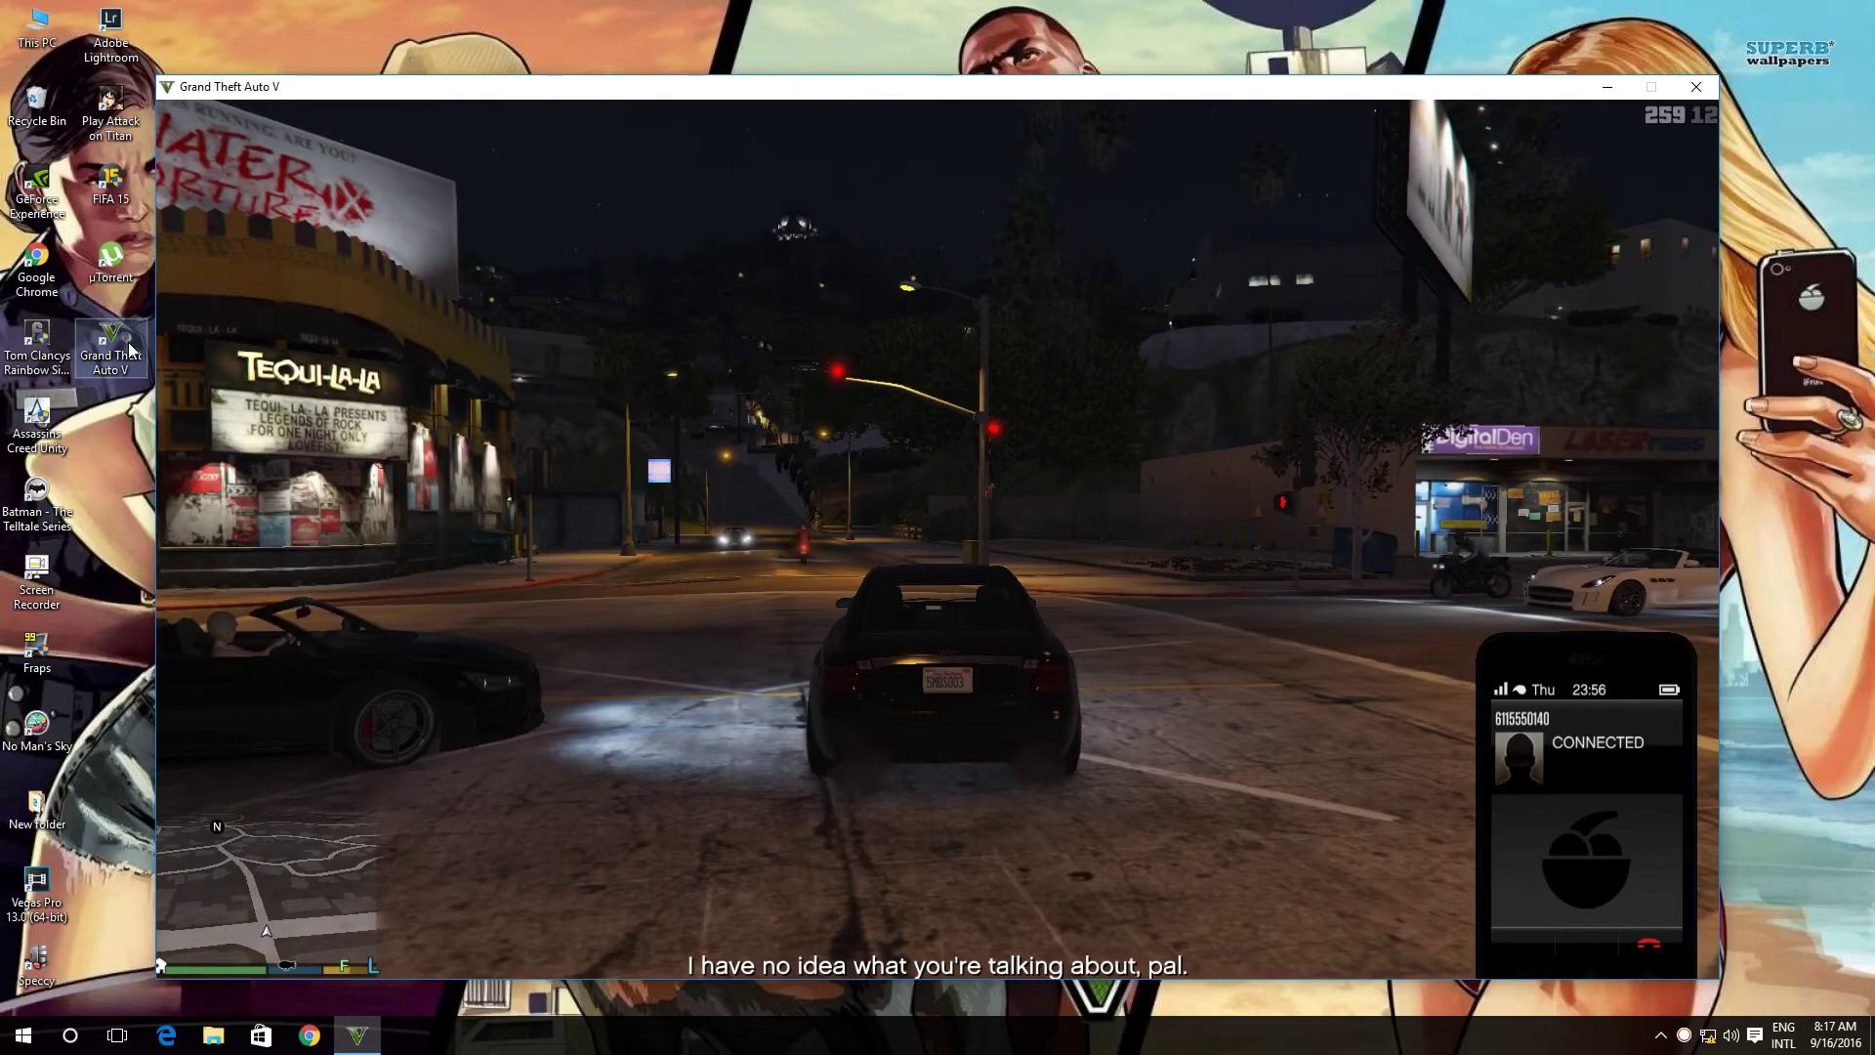
key("f")
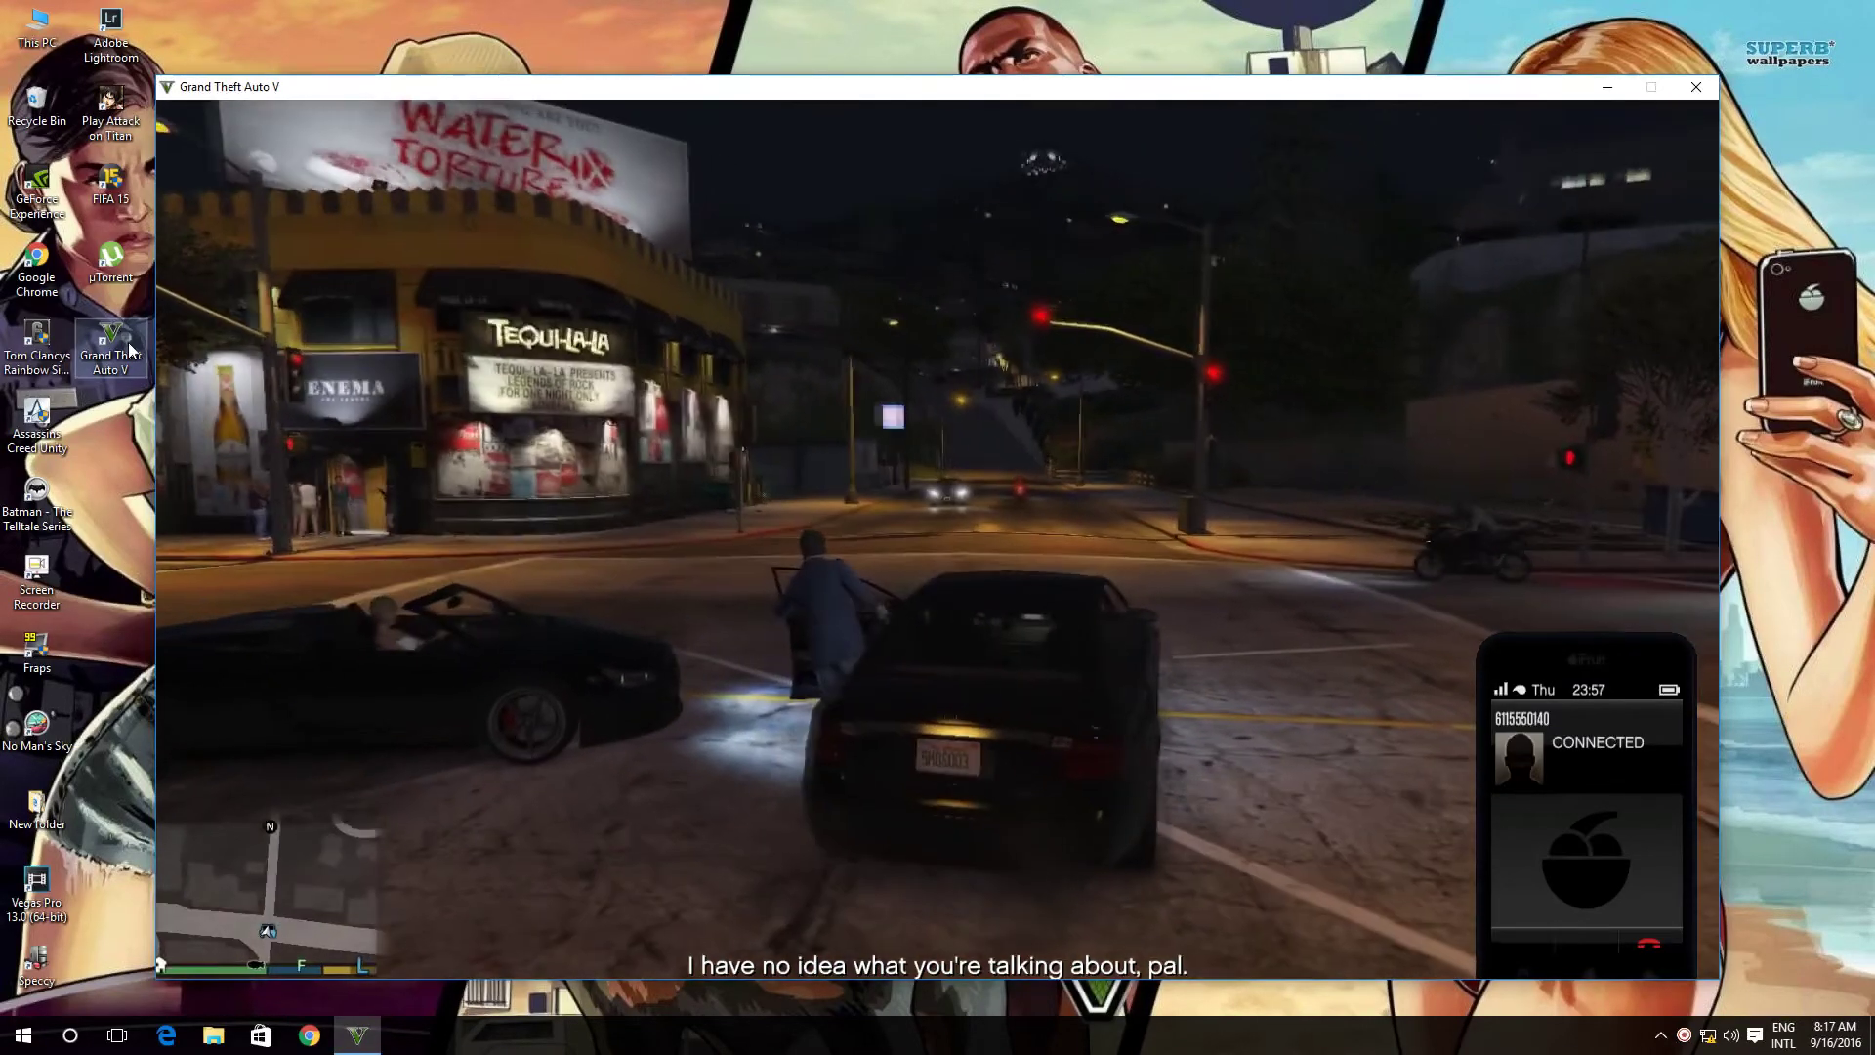
key("w")
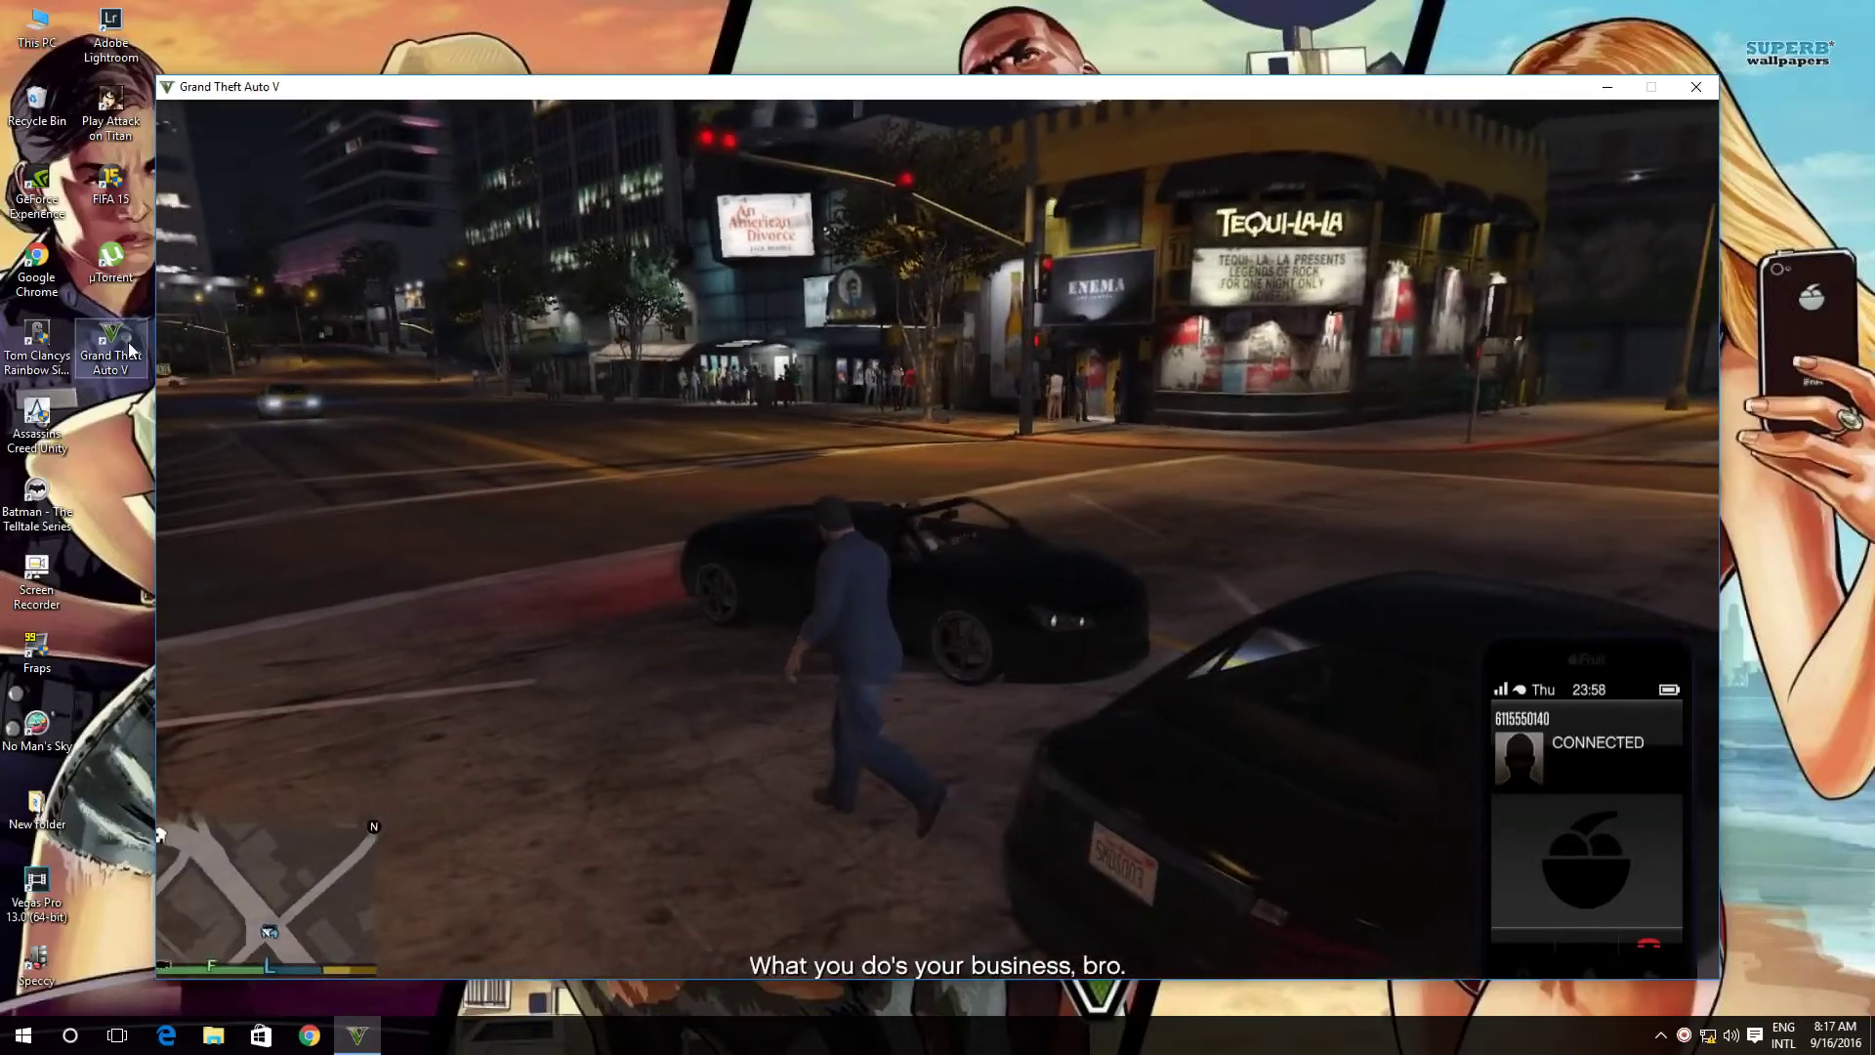